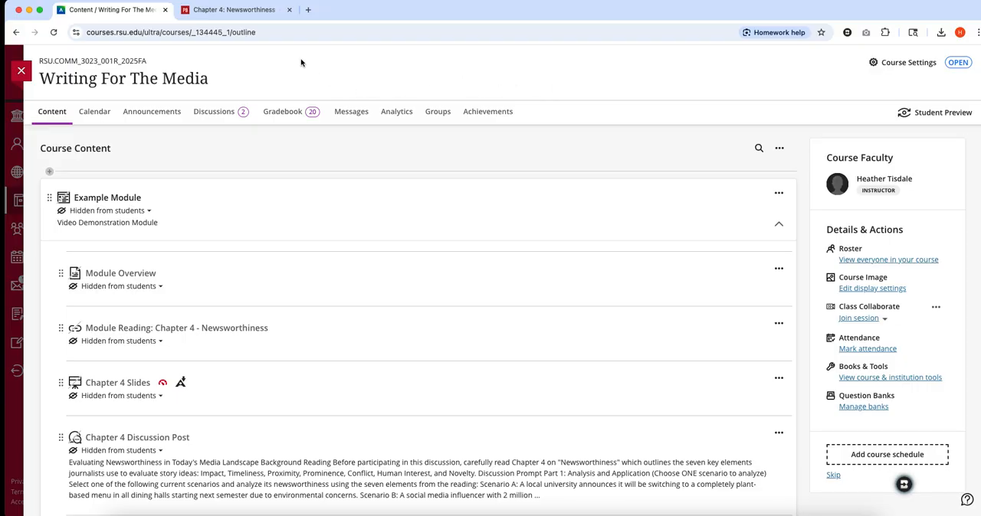
# - From the Chapter 4: Newsworthiness page, generate a Brisk Create Anything document with a creative module title, two-paragraph introduction, 6 learning objectives and concise task list
pyautogui.click(233, 10)
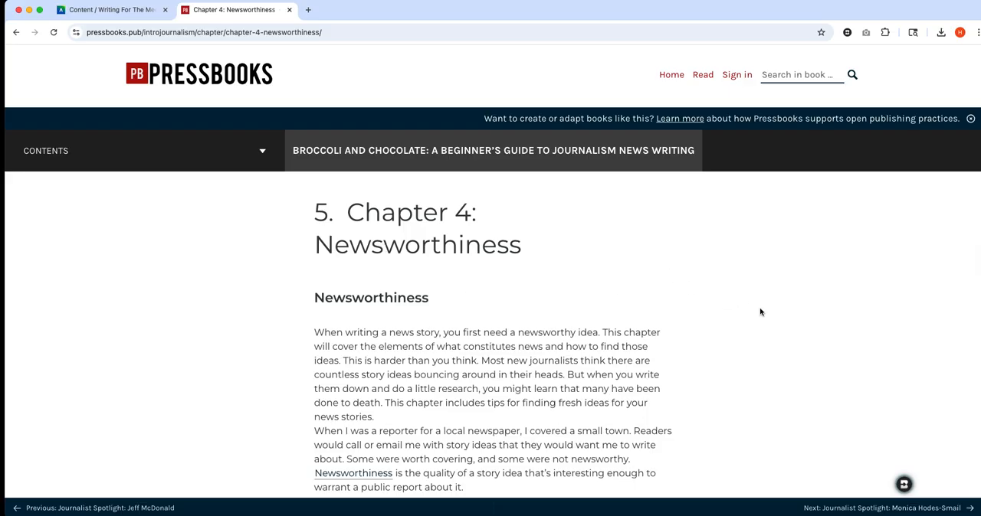
pyautogui.click(903, 484)
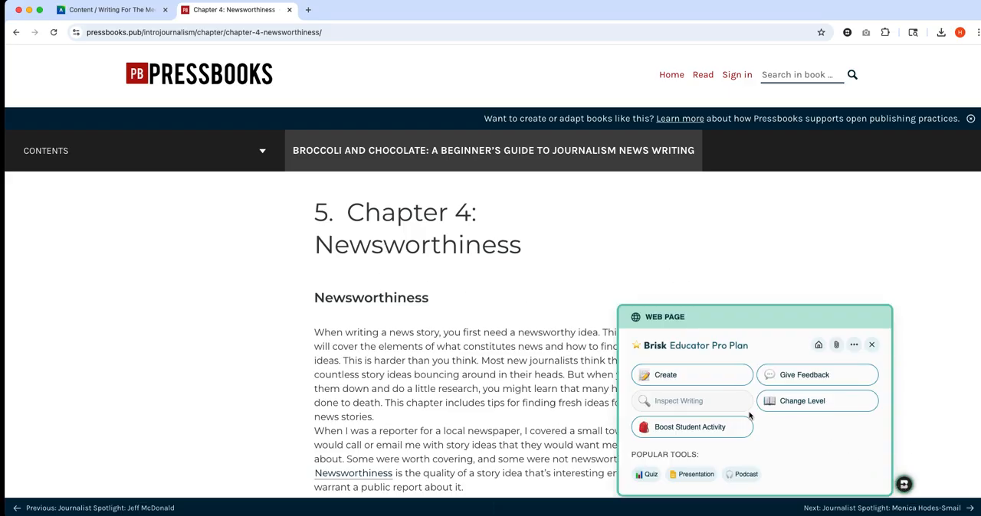
pyautogui.click(699, 375)
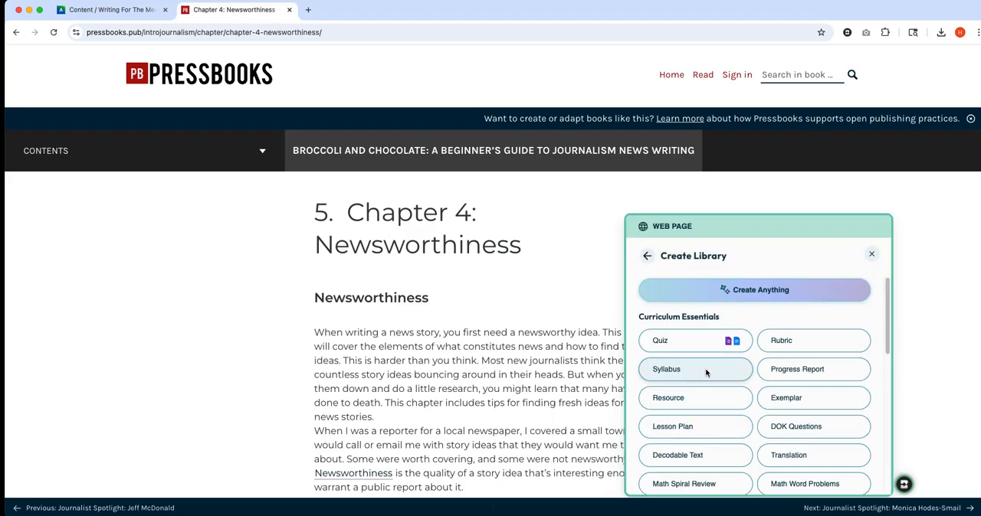
pyautogui.click(761, 291)
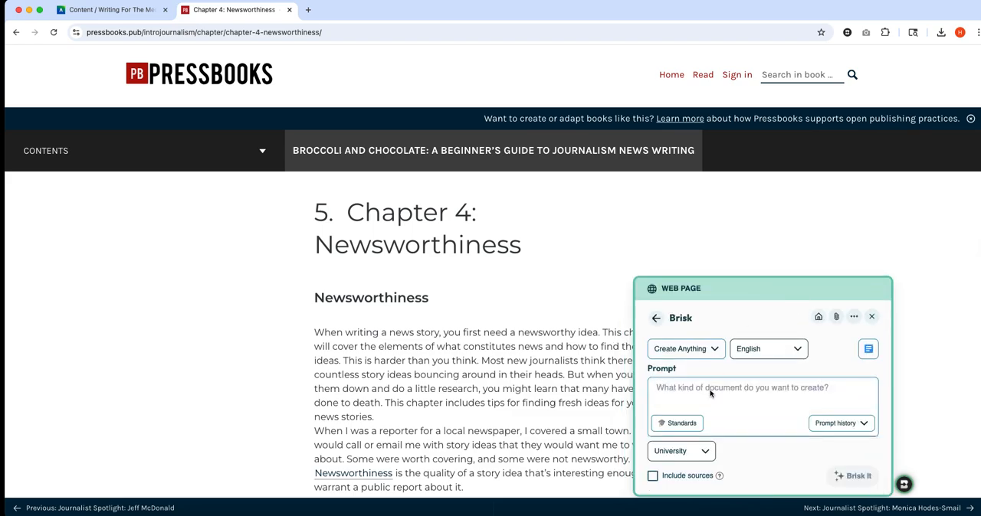
pyautogui.write('Create the following module elements for Chapter 4: Creative Module Title Module Introduction (2 paragraphs) 6 Learning Objectives Concise Task List  Students will complete the following: Read Chapter 4: Newsworthiness, Take the Chapter 4 Quiz, Complete Discussion Post, Complete Writing Assignment')
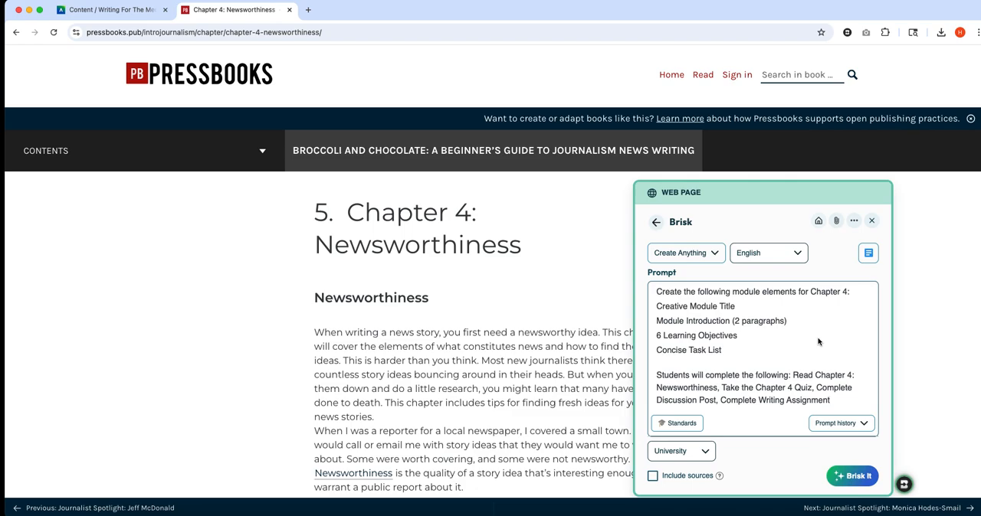
pyautogui.click(852, 476)
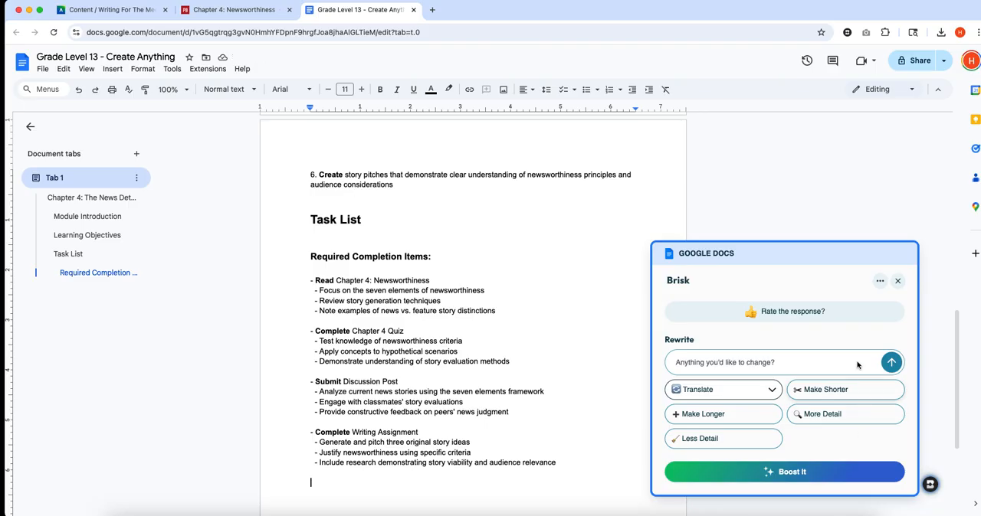
pyautogui.click(897, 281)
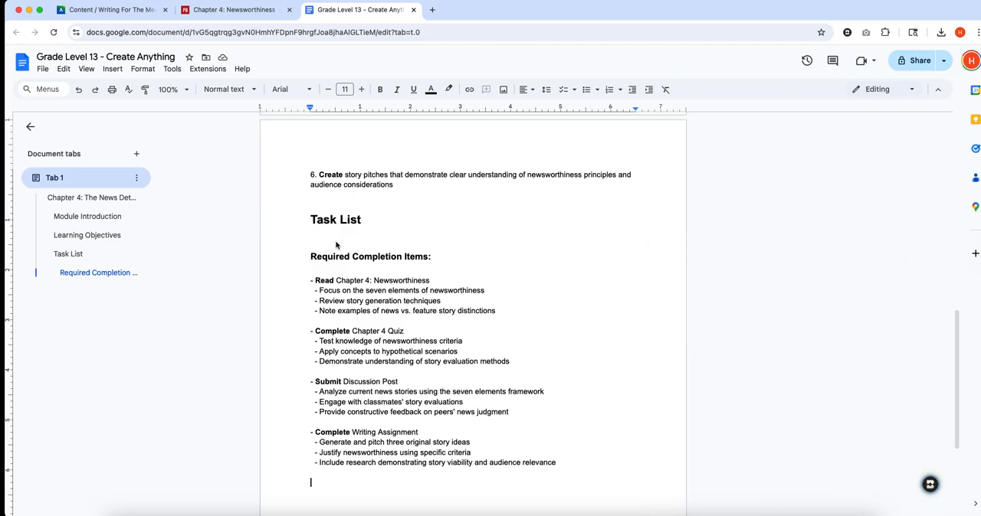
# - Delete the three sub-points under "Read Chapter 4: Newsworthiness" in the task list and close the gap before the quiz item
pyautogui.moveTo(313, 293); pyautogui.dragTo(496, 317)
pyautogui.press('BackSpace')
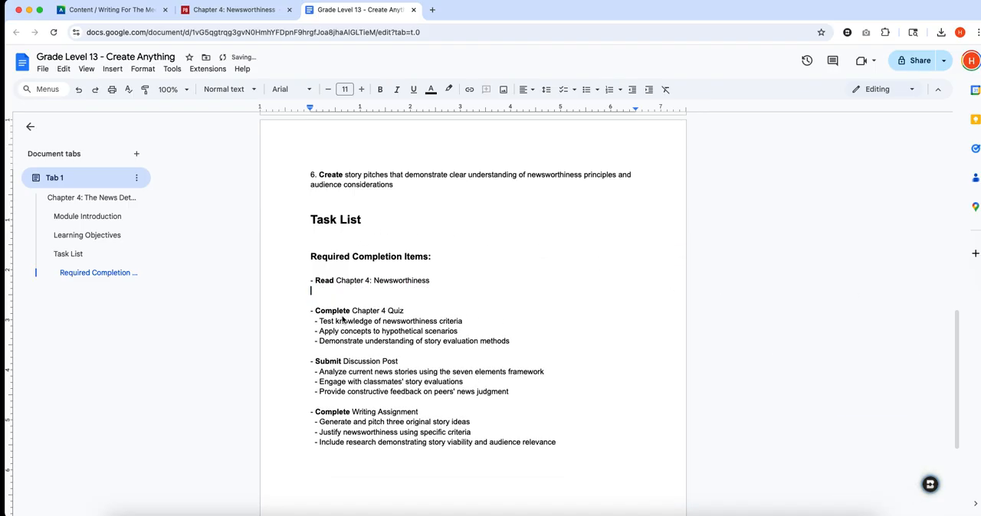
pyautogui.press('BackSpace')
pyautogui.press('BackSpace')
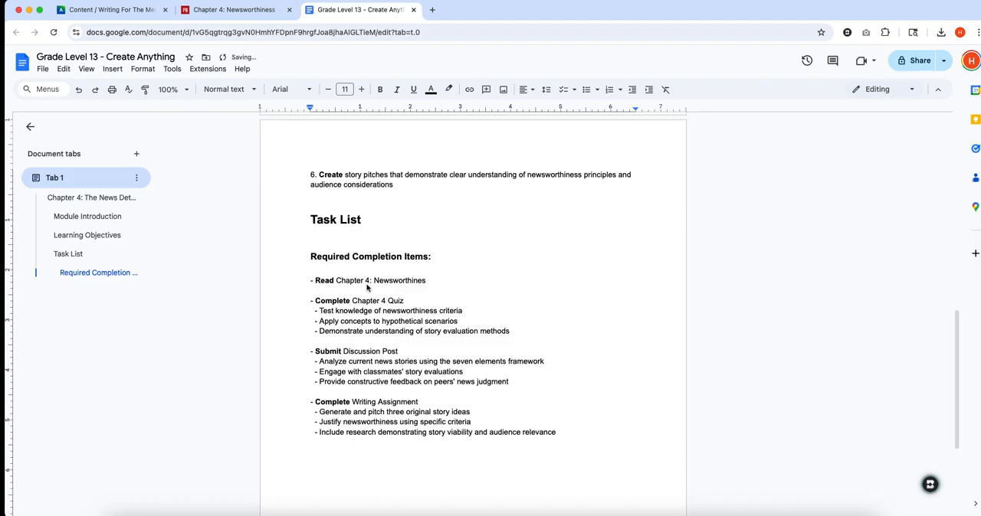
pyautogui.write('s')
pyautogui.click(335, 295)
pyautogui.press('BackSpace')
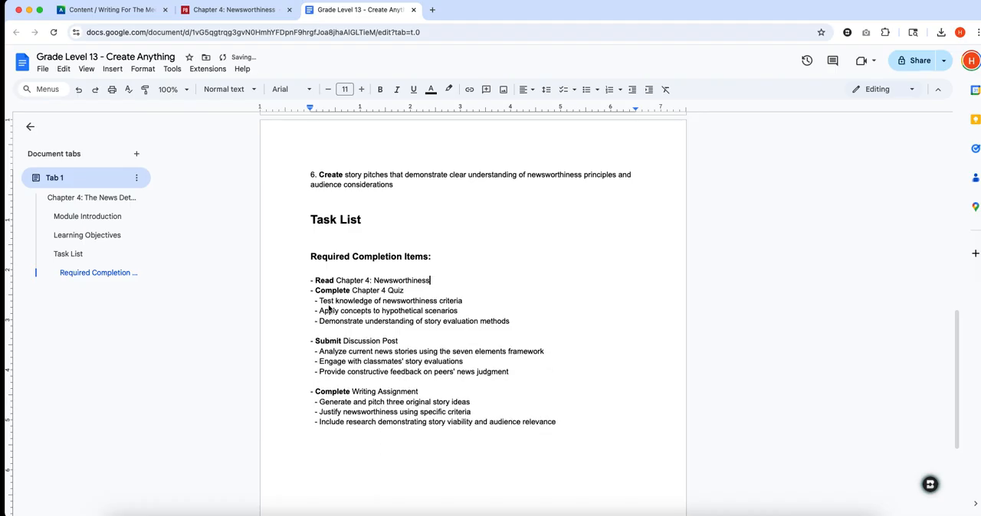
# - Delete the three sub-points and the empty line under "Complete Chapter 4 Quiz" in the task list
pyautogui.moveTo(316, 301); pyautogui.dragTo(861, 334)
pyautogui.press('BackSpace')
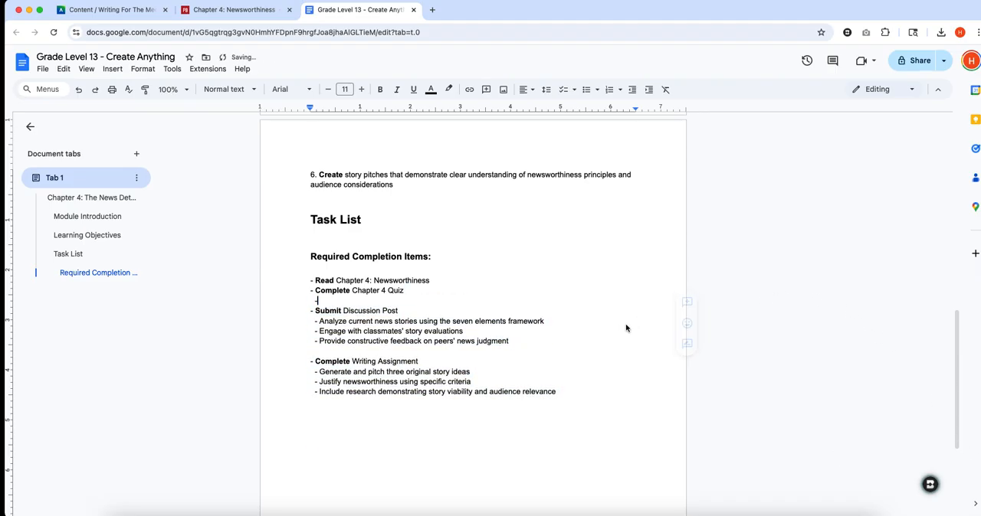
pyautogui.press('BackSpace')
pyautogui.press('BackSpace')
pyautogui.press('BackSpace')
# - Delete the sub-points under "Submit Discussion Post" and "Complete Writing Assignment" so the four tasks form a compact list
pyautogui.moveTo(317, 310); pyautogui.dragTo(519, 338)
pyautogui.press('BackSpace')
pyautogui.press('BackSpace')
pyautogui.press('BackSpace')
pyautogui.press('BackSpace')
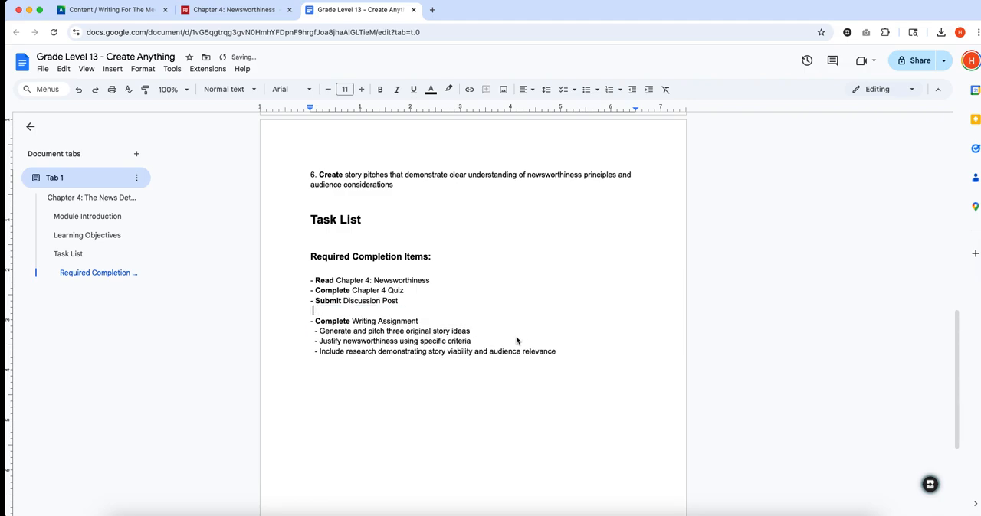
pyautogui.moveTo(312, 321); pyautogui.dragTo(558, 344)
pyautogui.press('BackSpace')
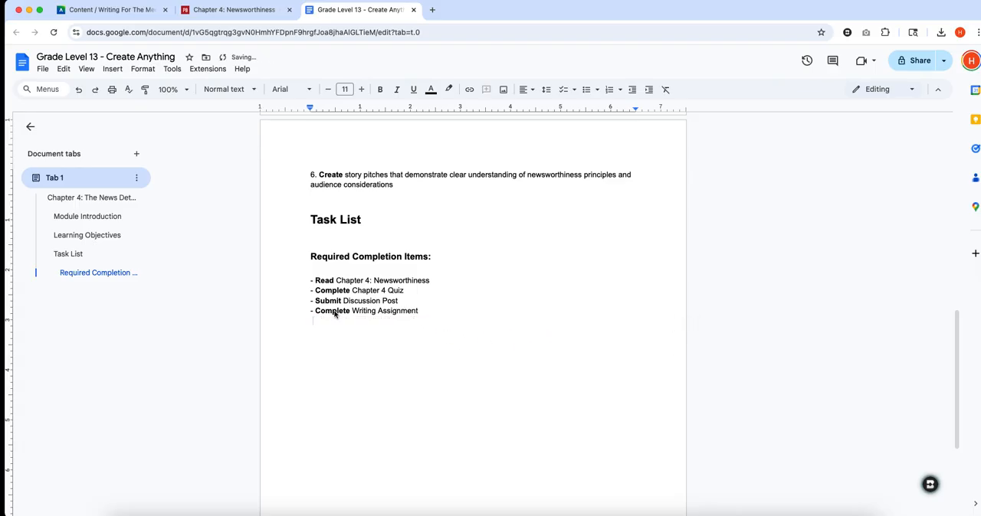
# - Remove the leading hyphens from the four required completion items in the task list
pyautogui.click(313, 314)
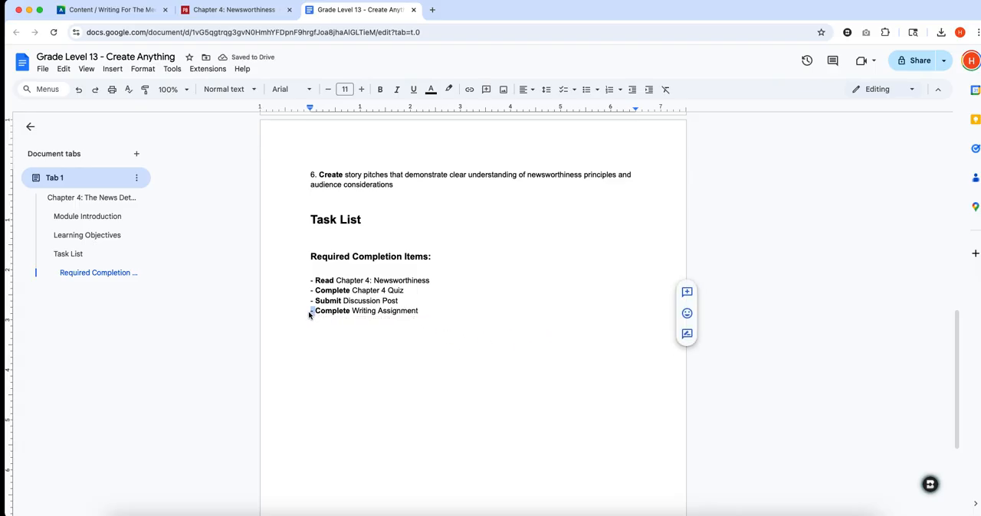
pyautogui.press('BackSpace')
pyautogui.press('BackSpace')
pyautogui.click(313, 301)
pyautogui.press('BackSpace')
pyautogui.press('BackSpace')
pyautogui.click(314, 291)
pyautogui.press('BackSpace')
pyautogui.press('BackSpace')
pyautogui.click(315, 282)
pyautogui.press('BackSpace')
pyautogui.press('BackSpace')
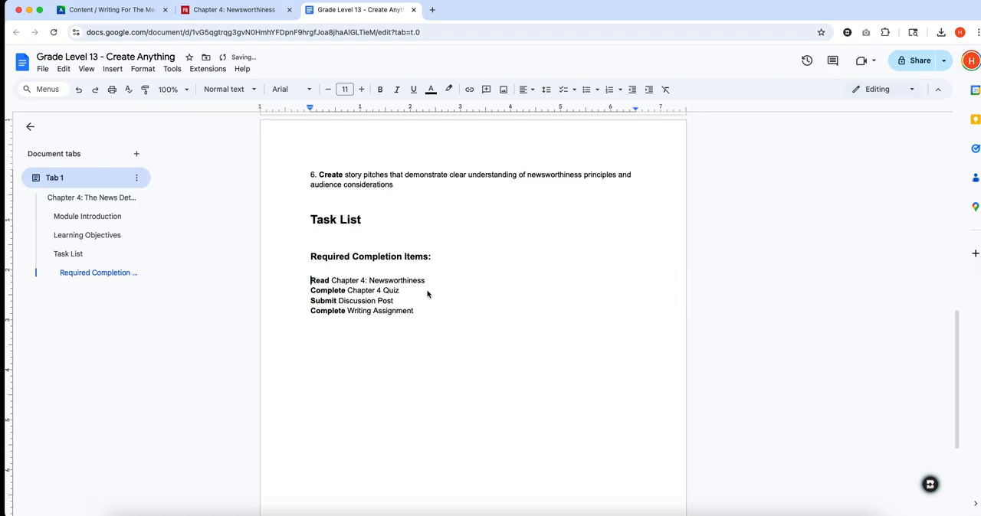
# - Move the closing sentence "By the end of this module..." from the Module Introduction to below the task list
pyautogui.scroll(1, 464, 306)
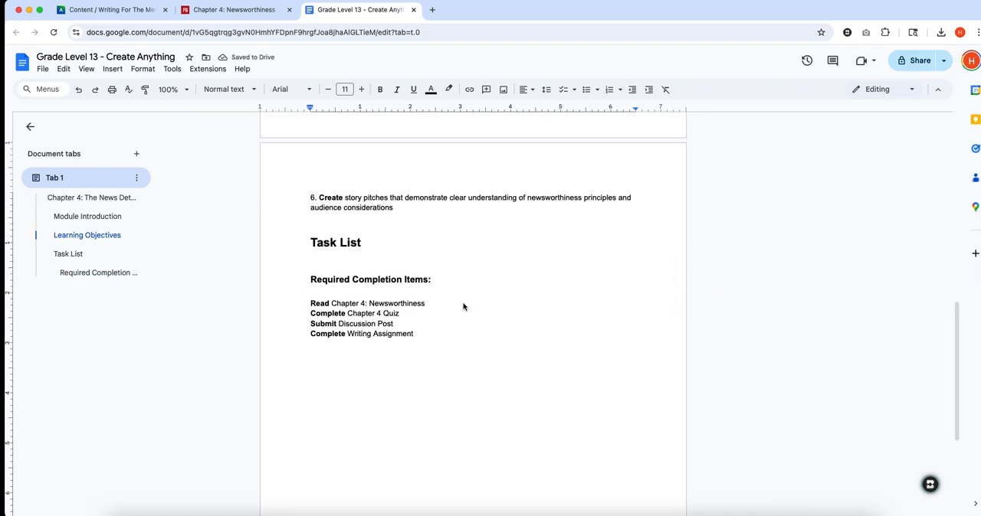
pyautogui.scroll(5, 487, 262)
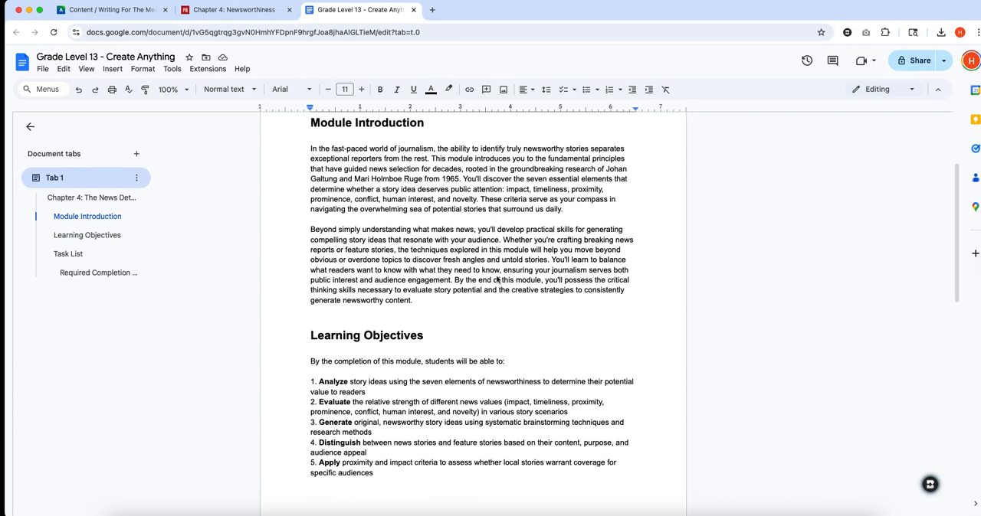
pyautogui.click(455, 280)
pyautogui.moveTo(456, 281); pyautogui.dragTo(461, 307)
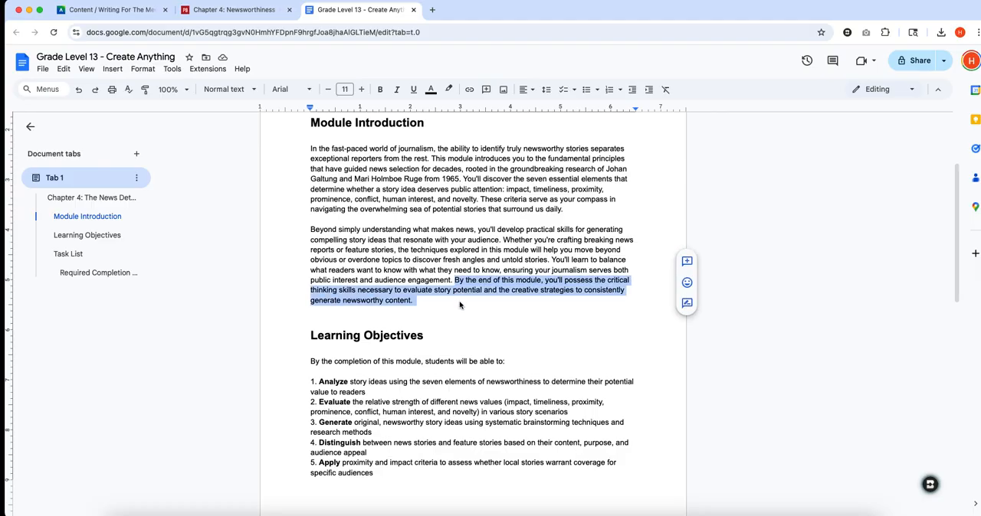
pyautogui.rightClick(466, 284)
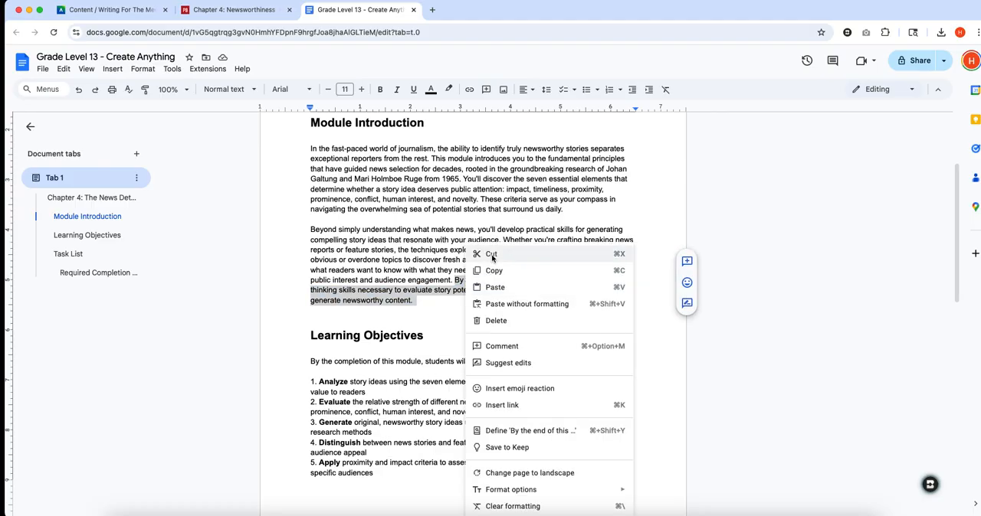
pyautogui.click(491, 253)
pyautogui.scroll(-5, 488, 305)
pyautogui.scroll(-2, 460, 287)
pyautogui.click(400, 217)
pyautogui.scroll(1, 429, 253)
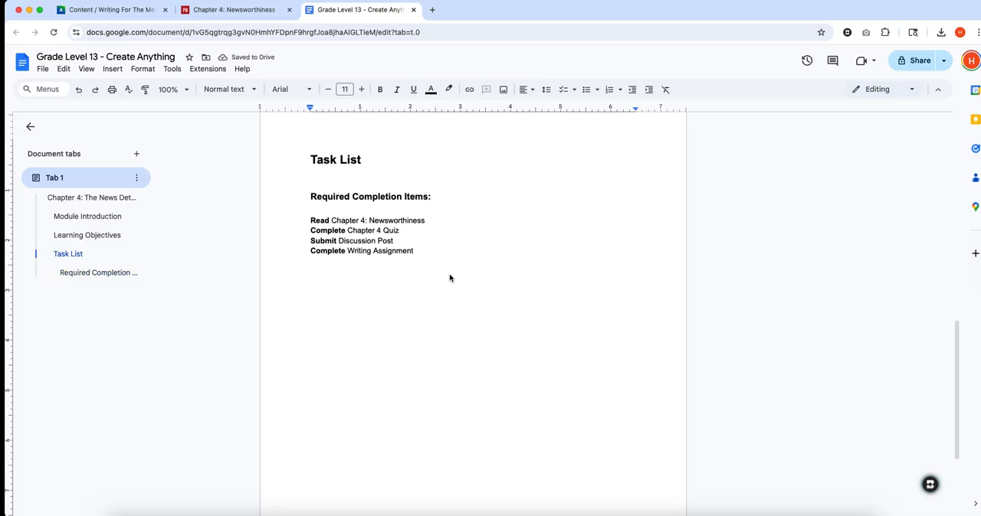
pyautogui.press('super+v')
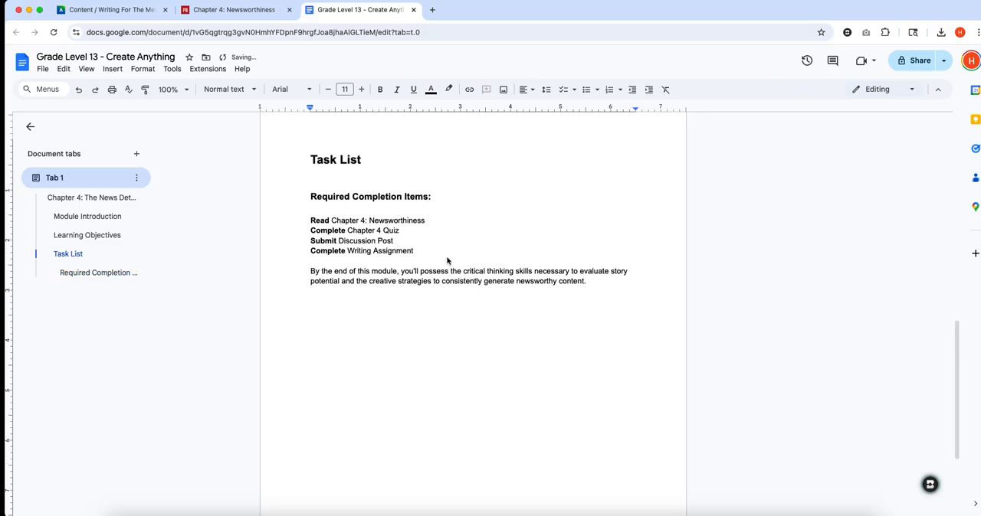
# - Copy the entire document text, from the chapter title through the closing sentence
pyautogui.scroll(3, 490, 202)
pyautogui.scroll(6, 491, 206)
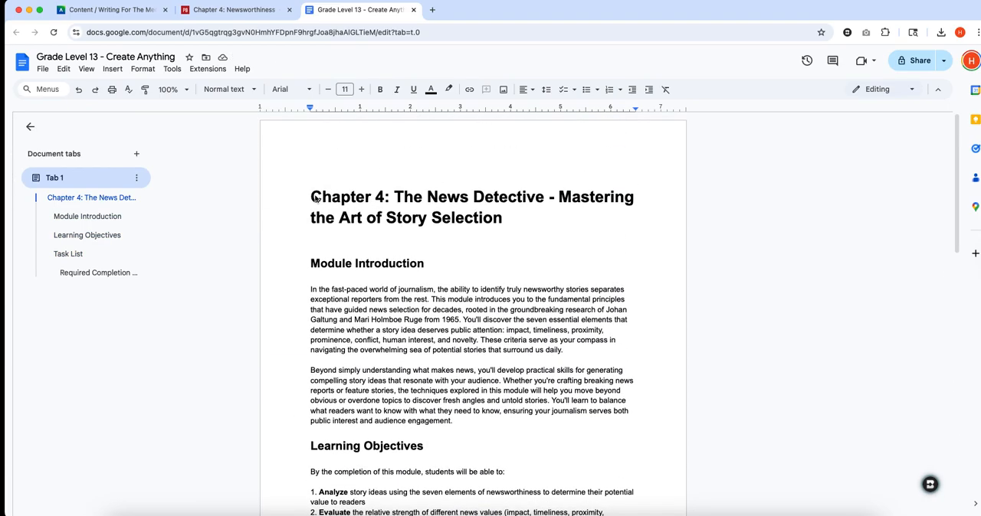
pyautogui.moveTo(314, 198); pyautogui.dragTo(593, 280)
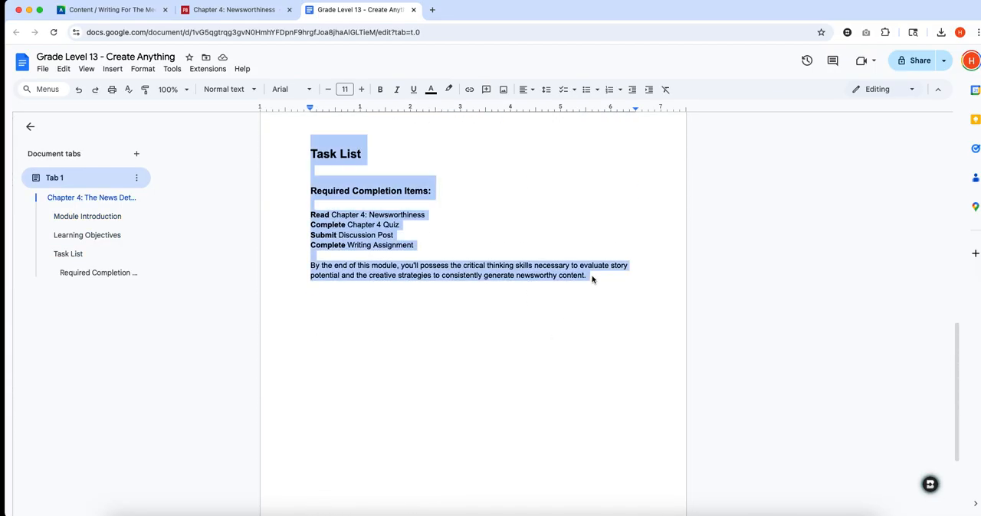
pyautogui.rightClick(376, 191)
pyautogui.click(409, 220)
# - In the Writing For The Media course, open the Module Overview document, add a content block, paste the copied text and remove the trailing blank lines
pyautogui.click(107, 9)
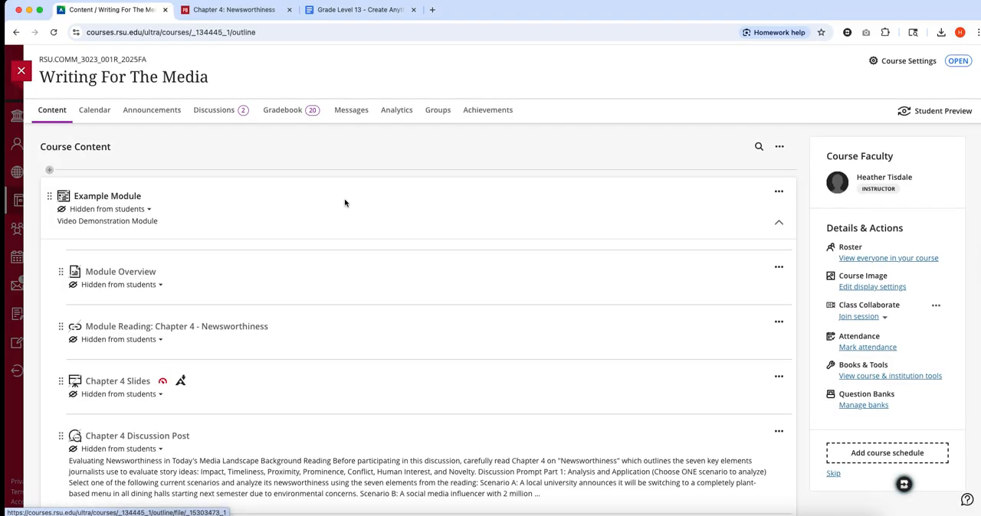
pyautogui.scroll(-1, 230, 222)
pyautogui.click(99, 243)
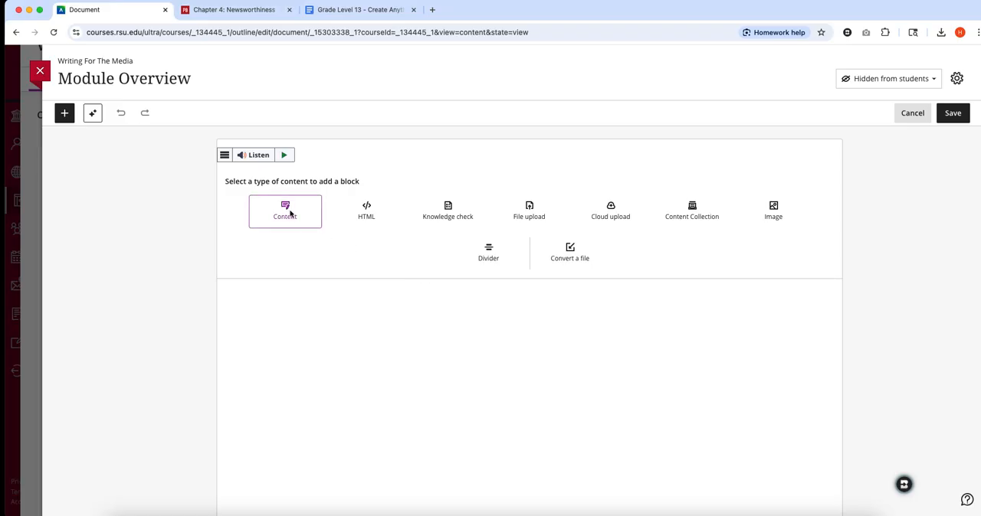
pyautogui.click(295, 218)
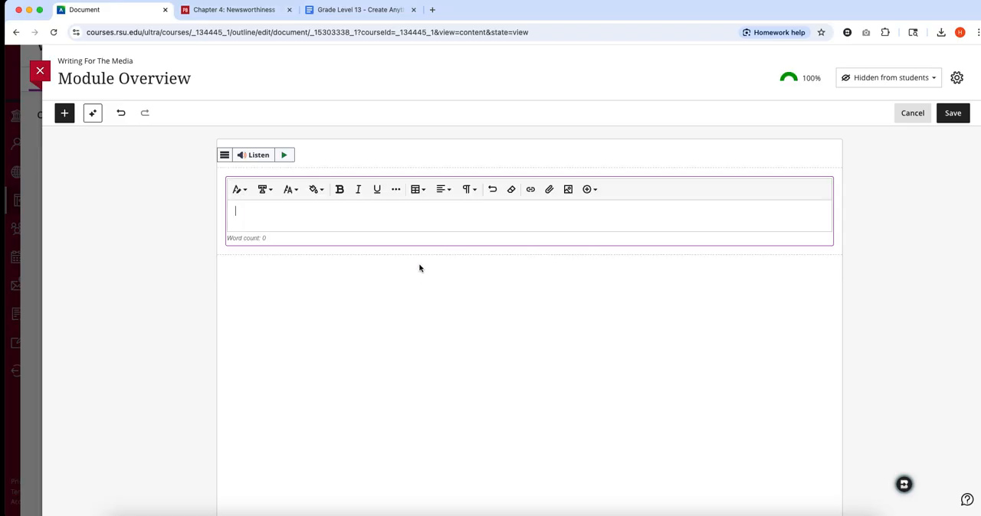
pyautogui.press('super+v')
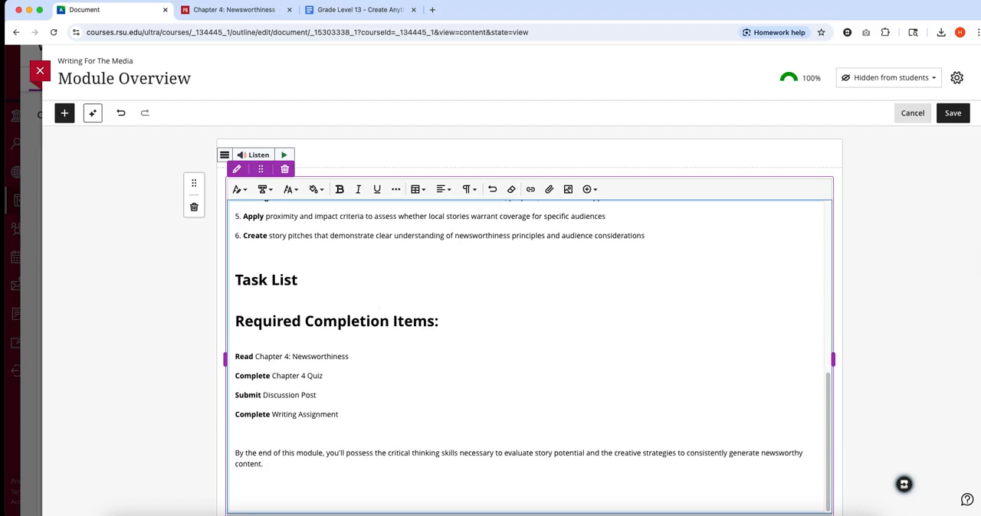
pyautogui.press('BackSpace')
pyautogui.press('BackSpace')
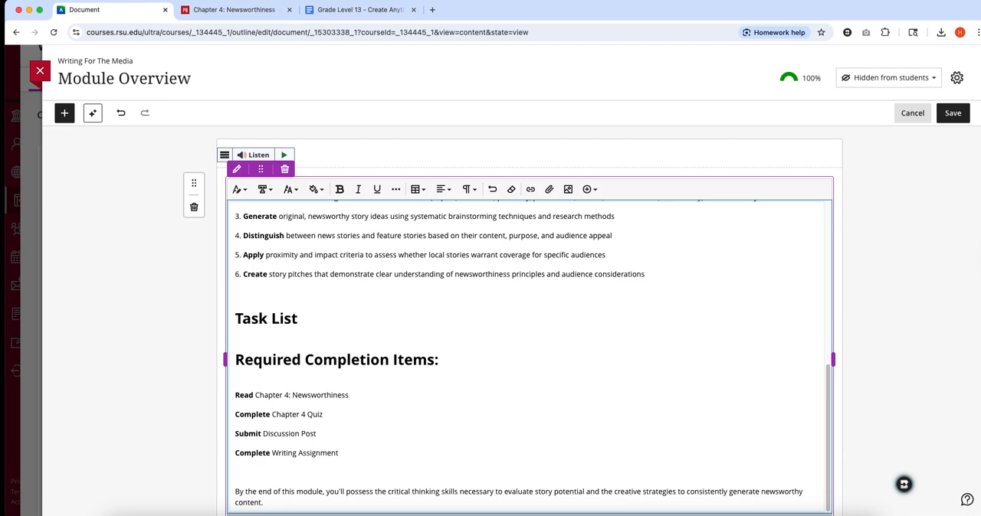
# - Format the four required completion items in the Module Overview as a numbered list
pyautogui.scroll(1, 230, 464)
pyautogui.moveTo(236, 413); pyautogui.dragTo(373, 472)
pyautogui.click(468, 189)
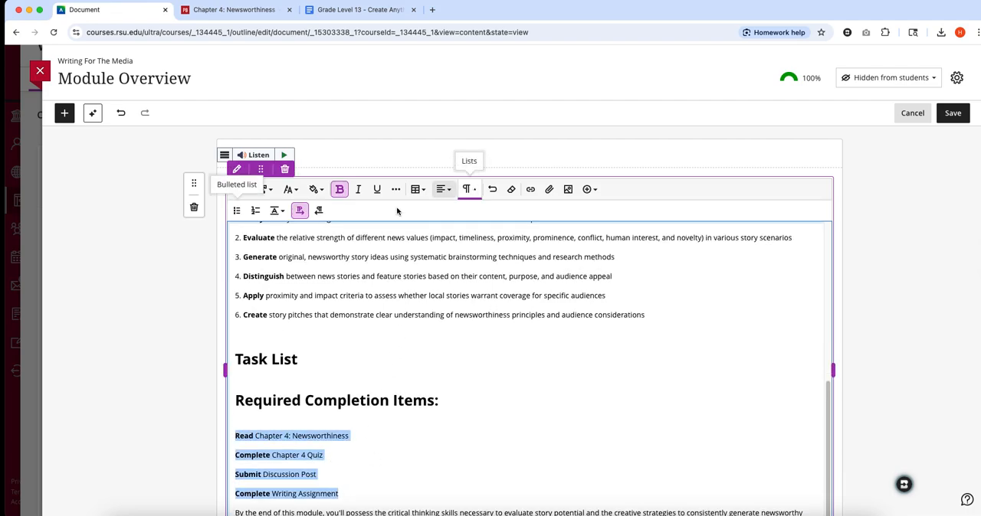
pyautogui.click(237, 211)
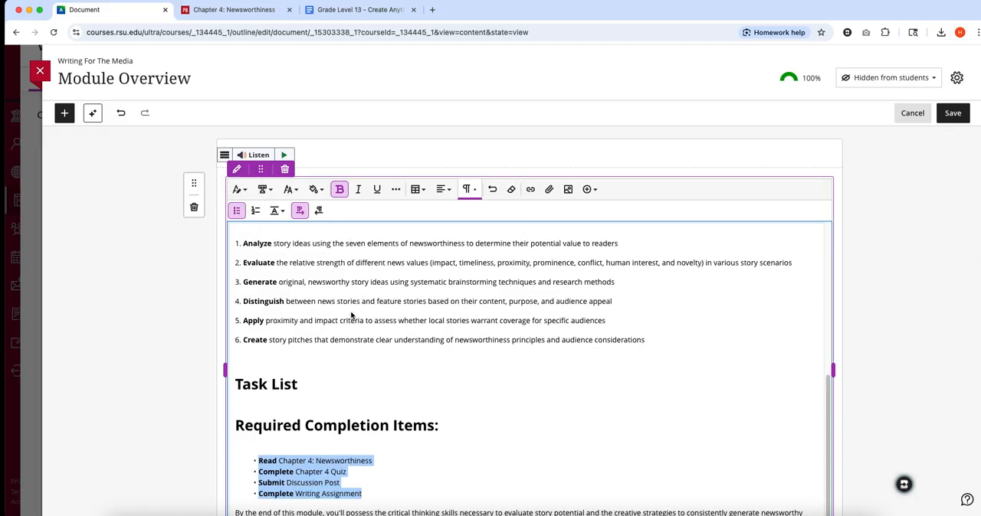
pyautogui.click(255, 211)
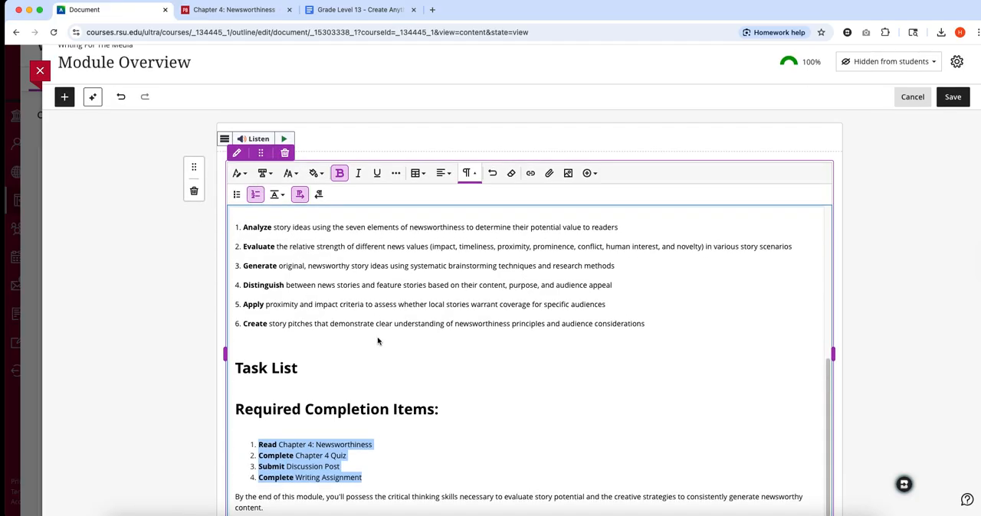
# - Remove the manually typed numbers from the start of the six learning objectives
pyautogui.scroll(2, 377, 341)
pyautogui.click(244, 289)
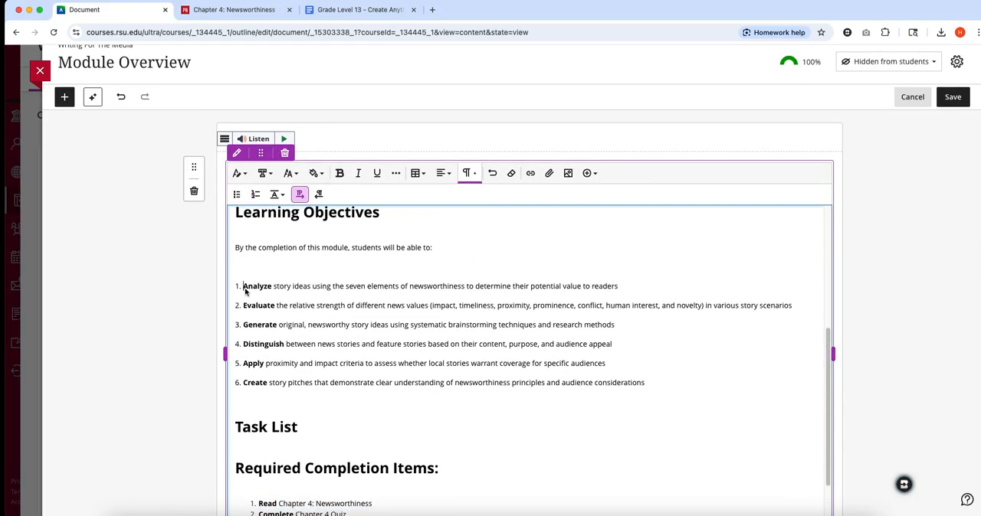
pyautogui.press('BackSpace')
pyautogui.click(243, 305)
pyautogui.press('BackSpace')
pyautogui.click(242, 324)
pyautogui.press('BackSpace')
pyautogui.click(244, 344)
pyautogui.press('BackSpace')
pyautogui.click(243, 364)
pyautogui.press('BackSpace')
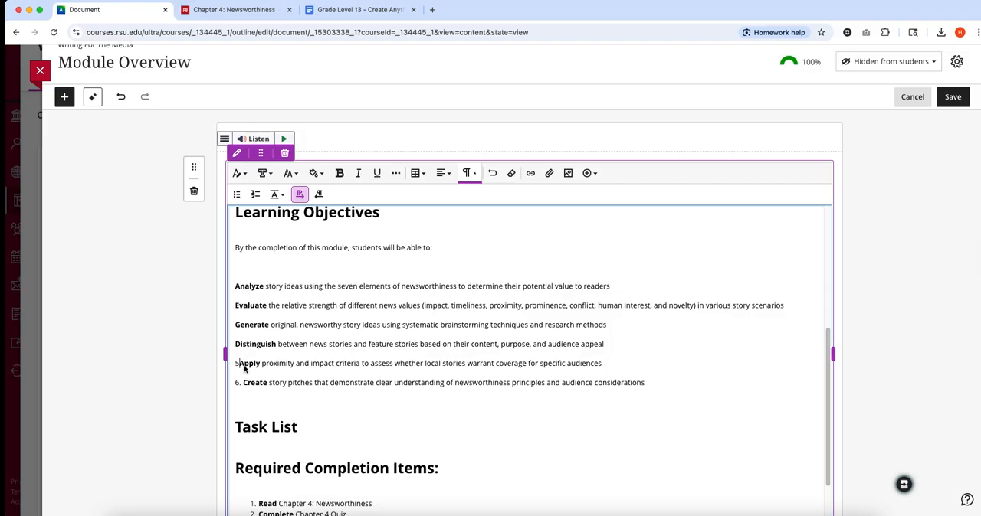
pyautogui.click(244, 383)
pyautogui.press('BackSpace')
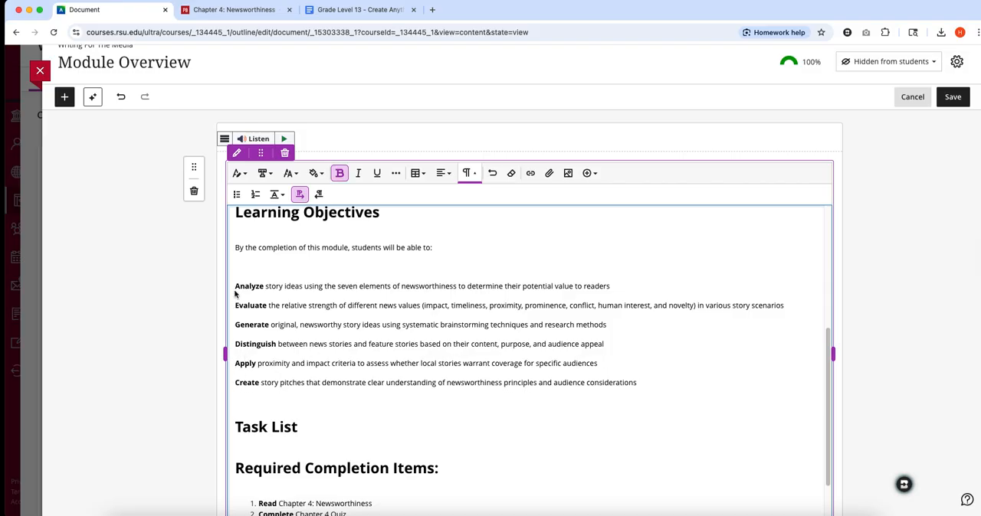
# - Format the six learning objectives as a numbered list and remove the blank lines above and below it
pyautogui.moveTo(235, 288); pyautogui.dragTo(657, 384)
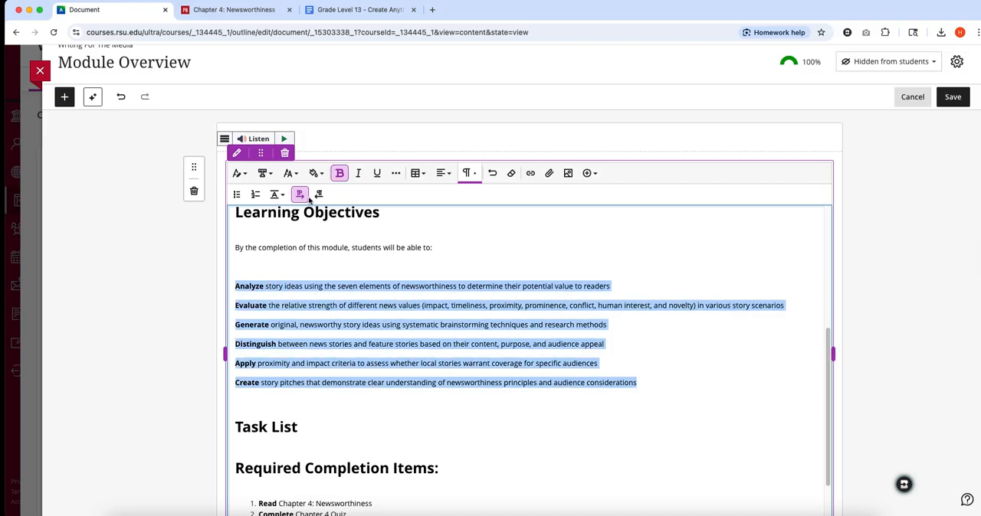
pyautogui.click(254, 196)
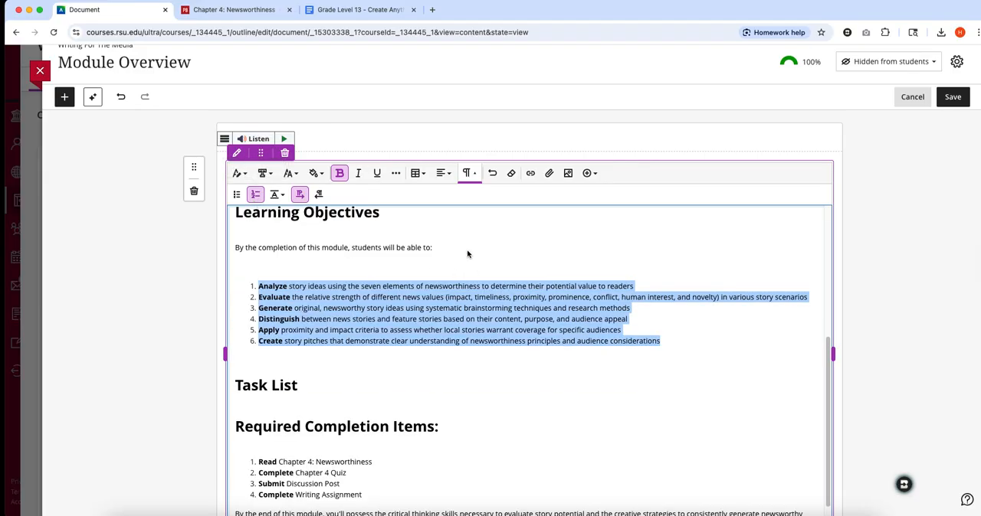
pyautogui.click(362, 263)
pyautogui.press('BackSpace')
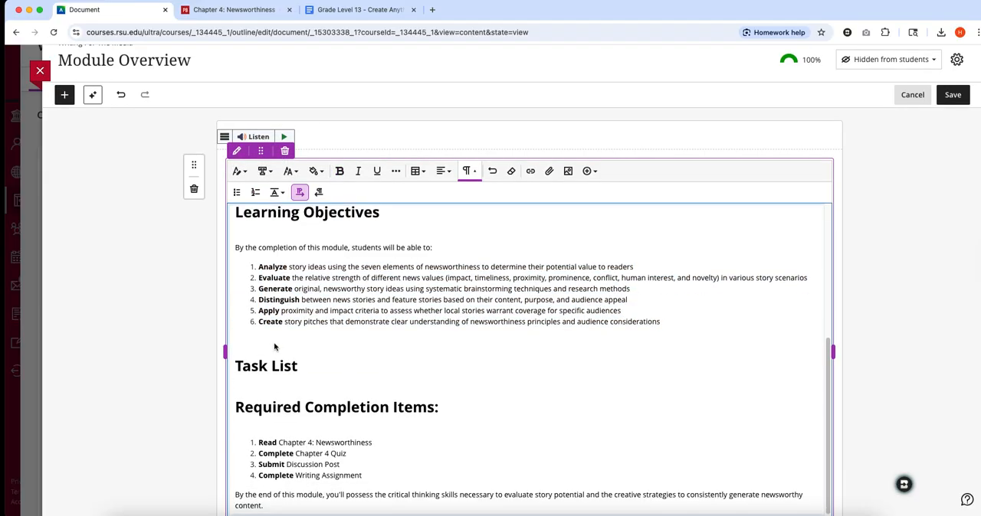
pyautogui.click(276, 346)
pyautogui.press('BackSpace')
# - Delete the "Required Completion Items:" heading under Task List
pyautogui.tripleClick(276, 394)
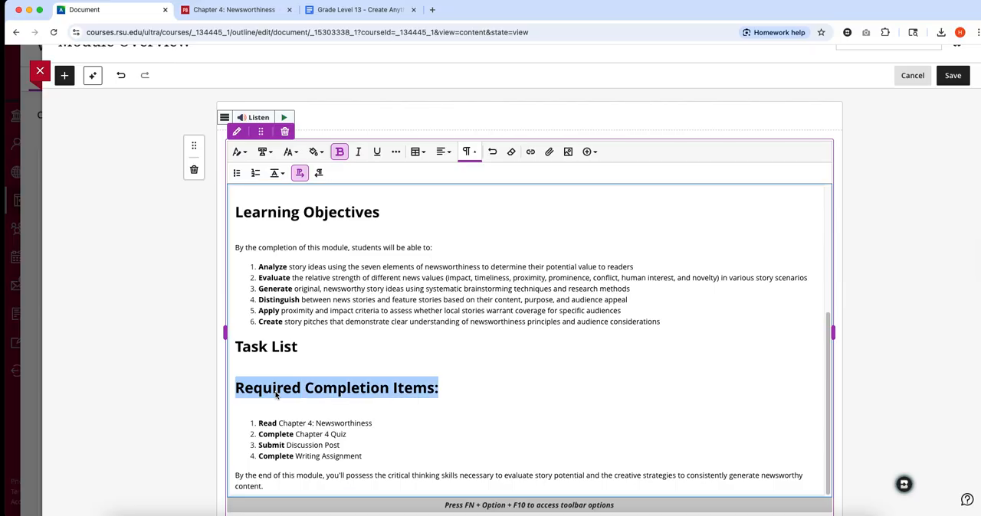
pyautogui.press('BackSpace')
pyautogui.press('BackSpace')
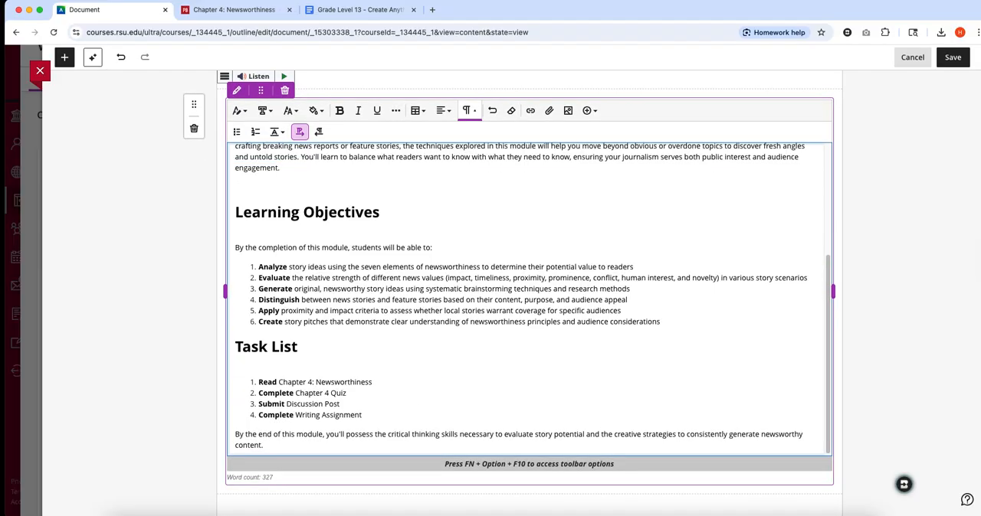
pyautogui.press('super+b')
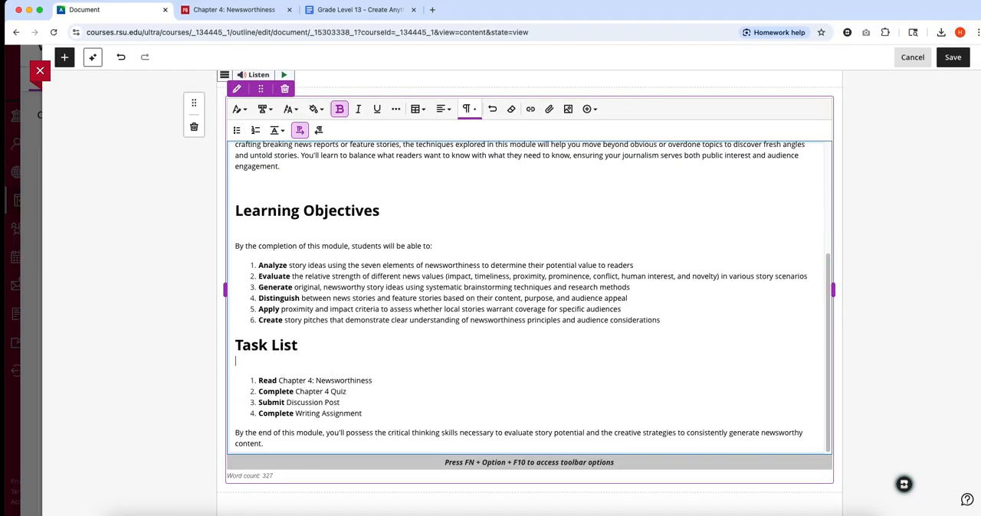
# - Remove the blank lines before and after the second introduction paragraph, "Beyond simply understanding what makes news"
pyautogui.scroll(3, 385, 349)
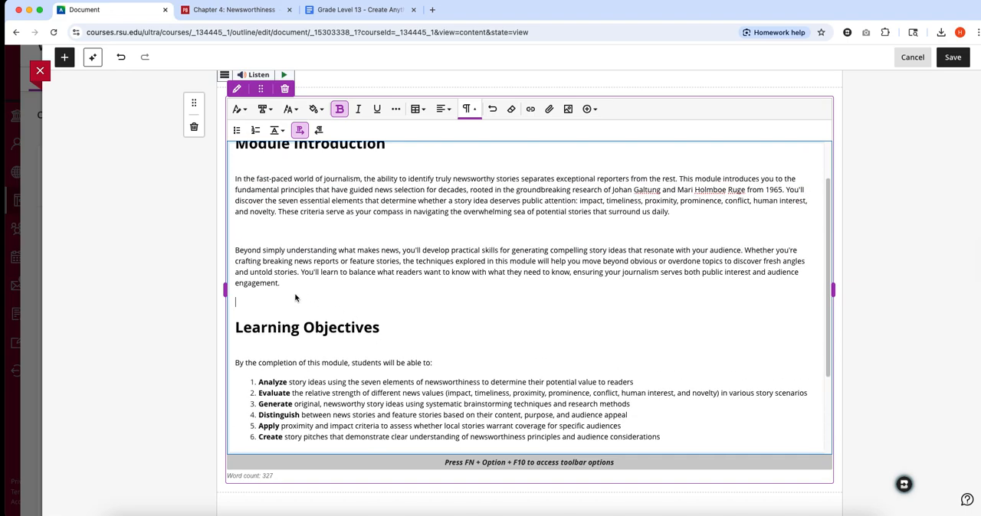
pyautogui.press('BackSpace')
pyautogui.click(245, 227)
pyautogui.press('BackSpace')
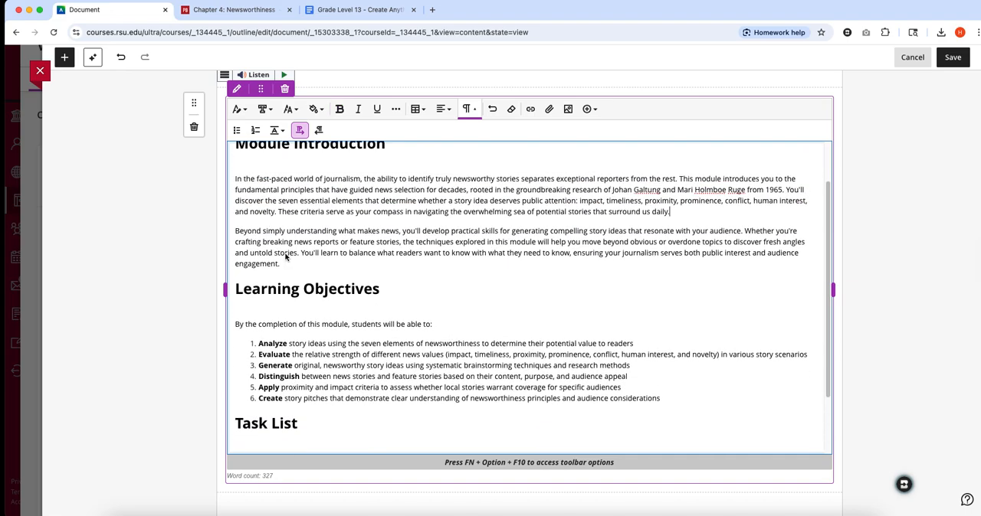
# - Delete the "Module Introduction" heading and its surrounding blank lines so the introduction directly follows the chapter title
pyautogui.scroll(2, 246, 184)
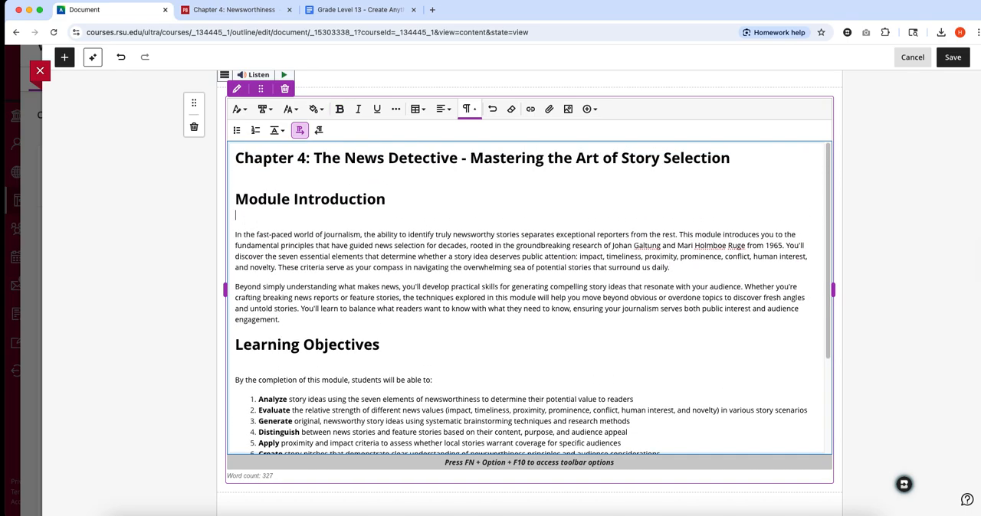
pyautogui.press('BackSpace')
pyautogui.press('BackSpace')
pyautogui.moveTo(377, 199); pyautogui.dragTo(221, 195)
pyautogui.press('BackSpace')
pyautogui.press('BackSpace')
pyautogui.press('BackSpace')
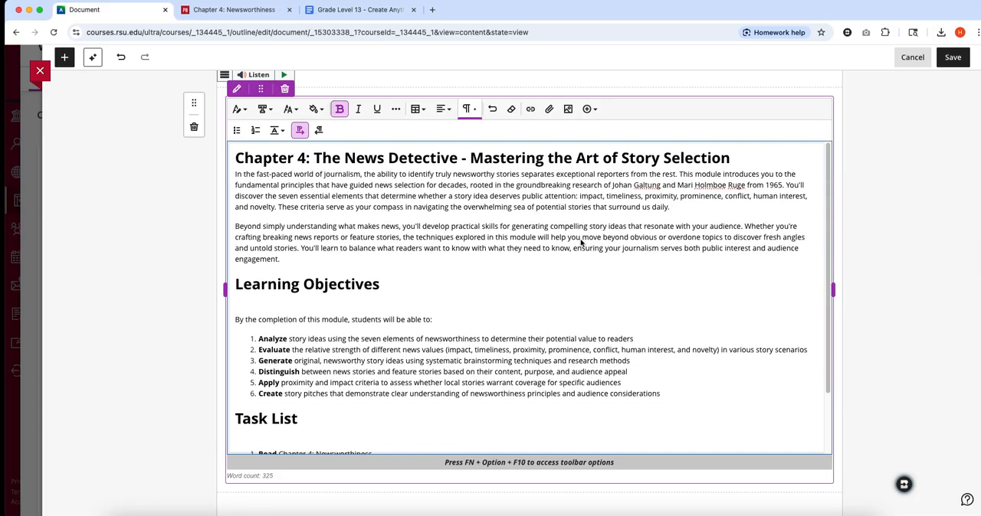
pyautogui.scroll(1, 581, 253)
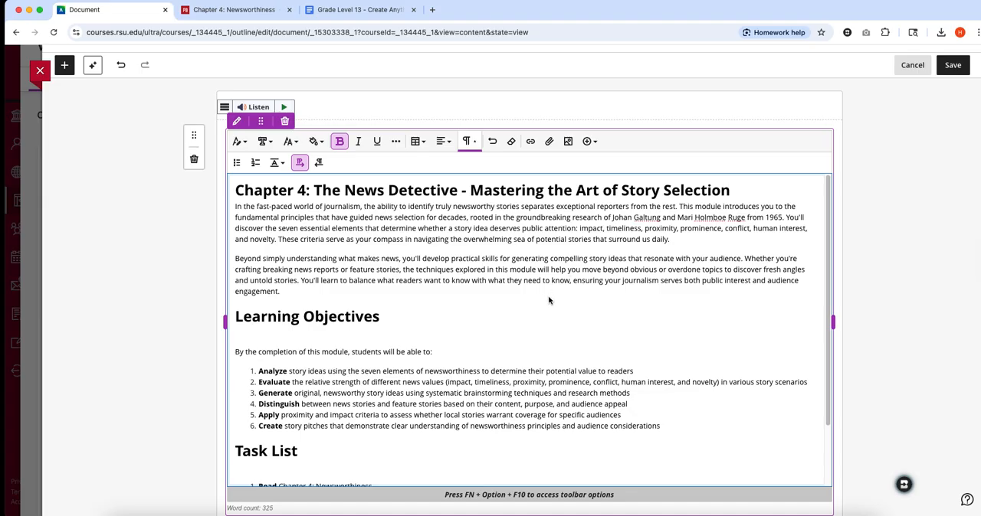
pyautogui.scroll(-2, 548, 295)
pyautogui.scroll(2, 548, 299)
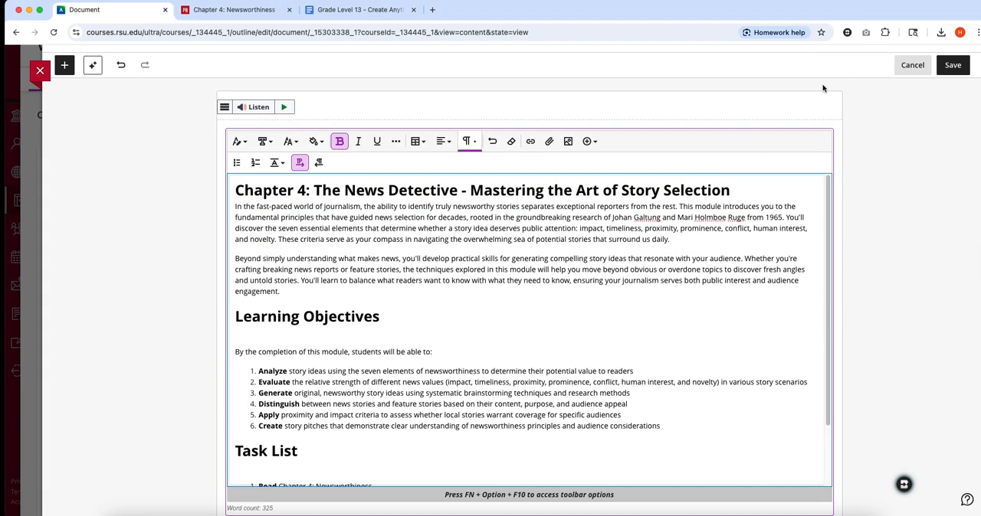
# - Copy the chapter title heading from the Module Overview text
pyautogui.tripleClick(308, 190)
pyautogui.press('super+c')
pyautogui.rightClick(308, 191)
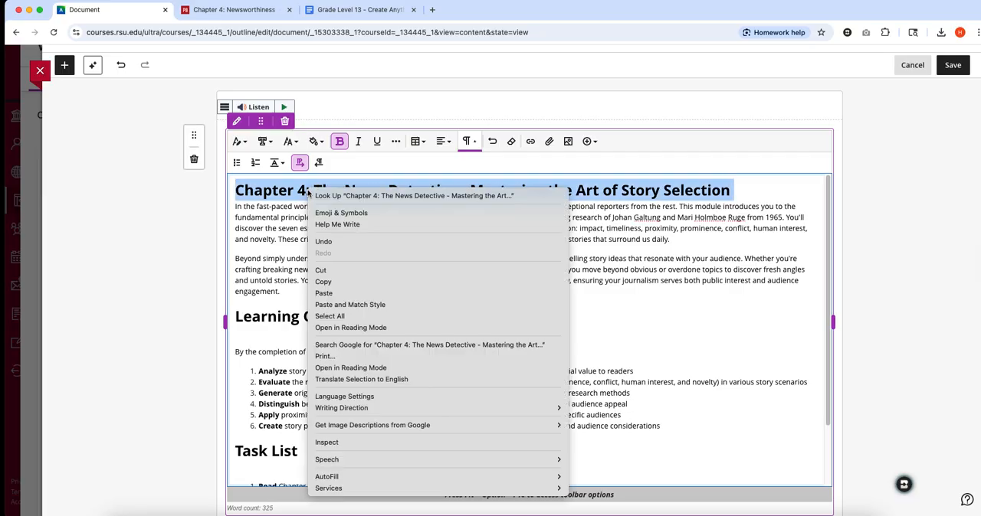
pyautogui.click(337, 281)
# - Save the Module Overview document and close it to return to the course content
pyautogui.click(952, 65)
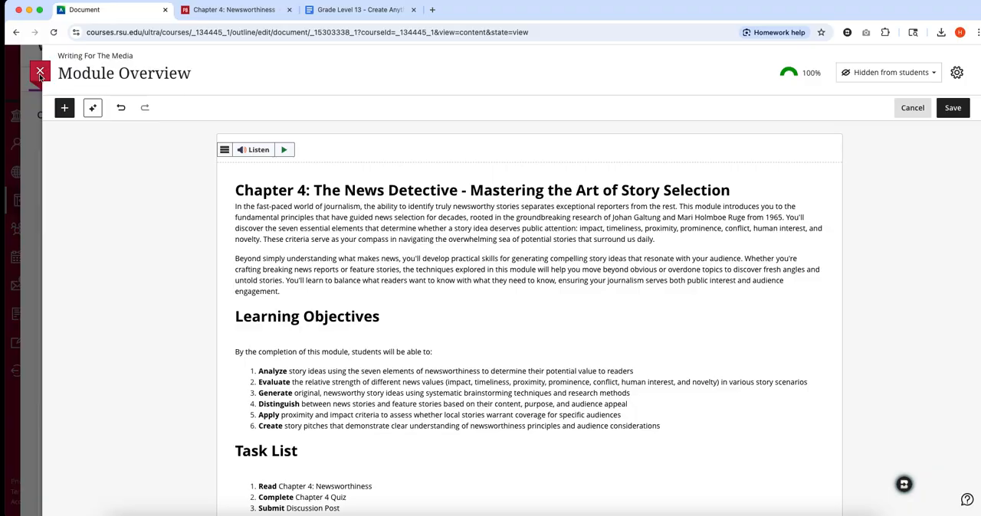
pyautogui.click(40, 74)
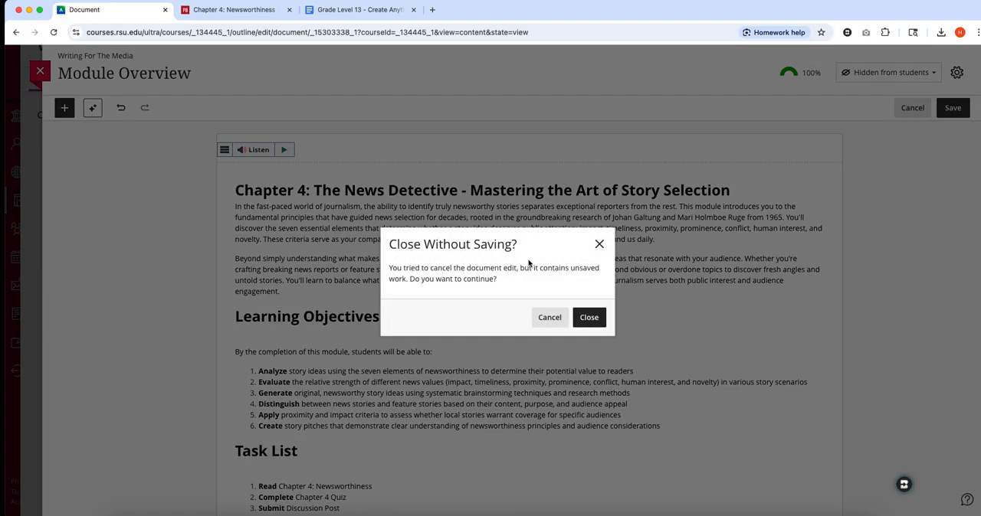
pyautogui.click(549, 317)
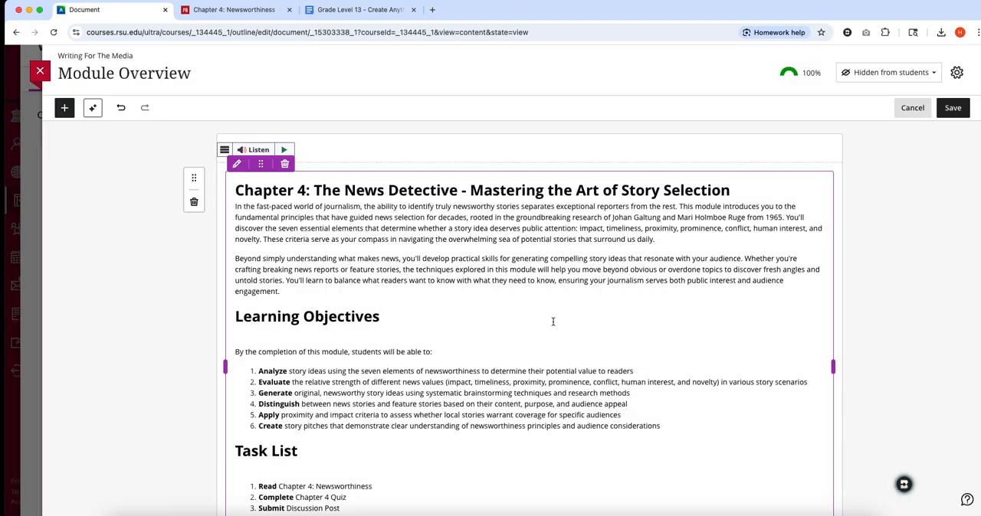
pyautogui.click(953, 107)
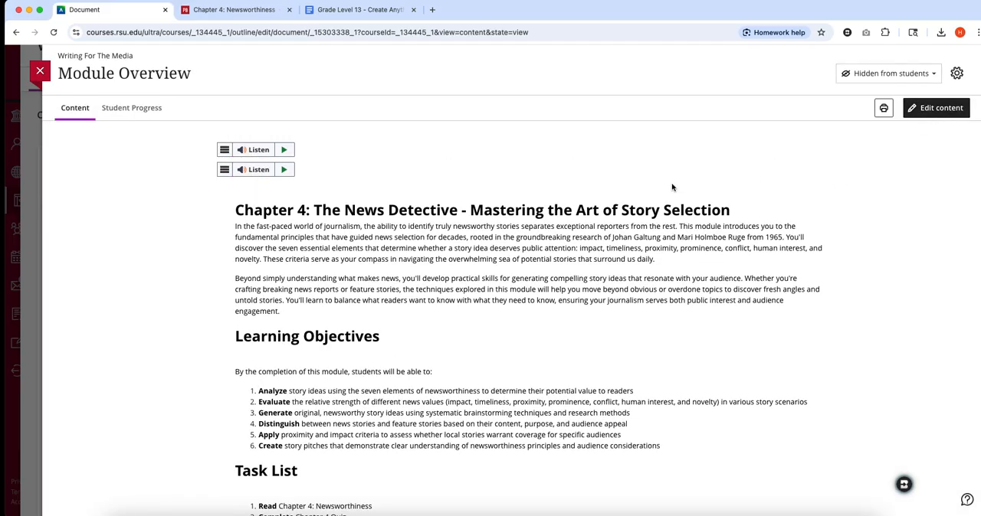
pyautogui.click(40, 71)
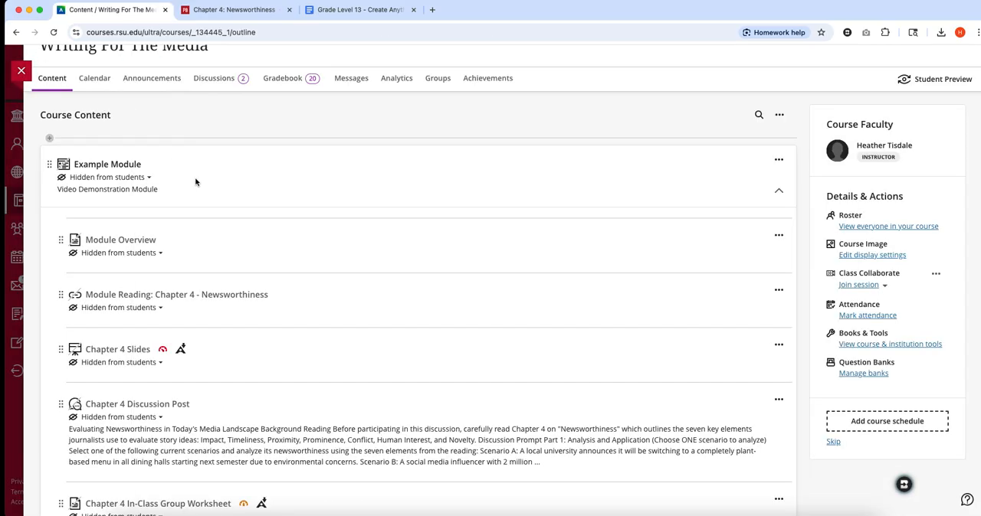
# - Replace the Example Module's description with the copied title "Chapter 4: The News Detective - Mastering the Art of Story Selection" and save it
pyautogui.click(778, 161)
pyautogui.click(669, 181)
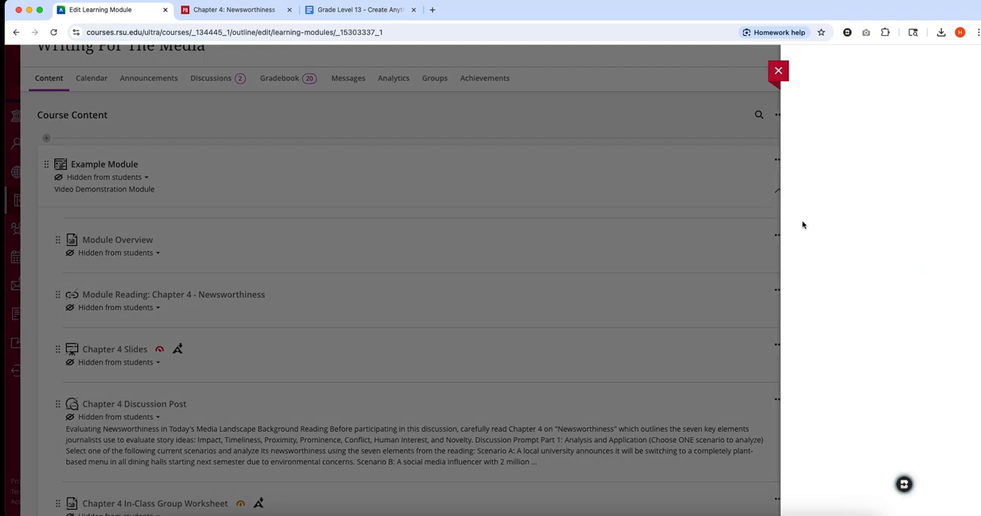
pyautogui.doubleClick(840, 183)
pyautogui.click(840, 182)
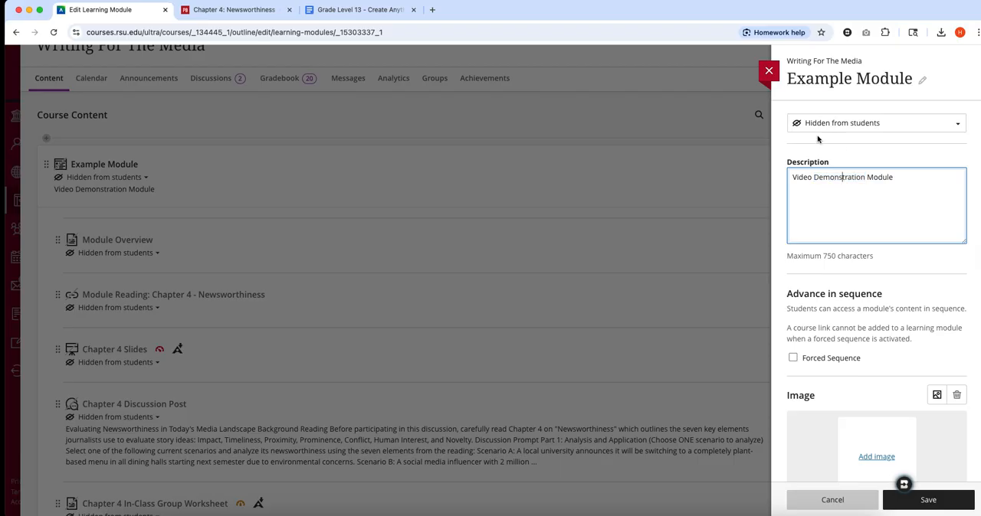
pyautogui.tripleClick(813, 177)
pyautogui.press('super+v')
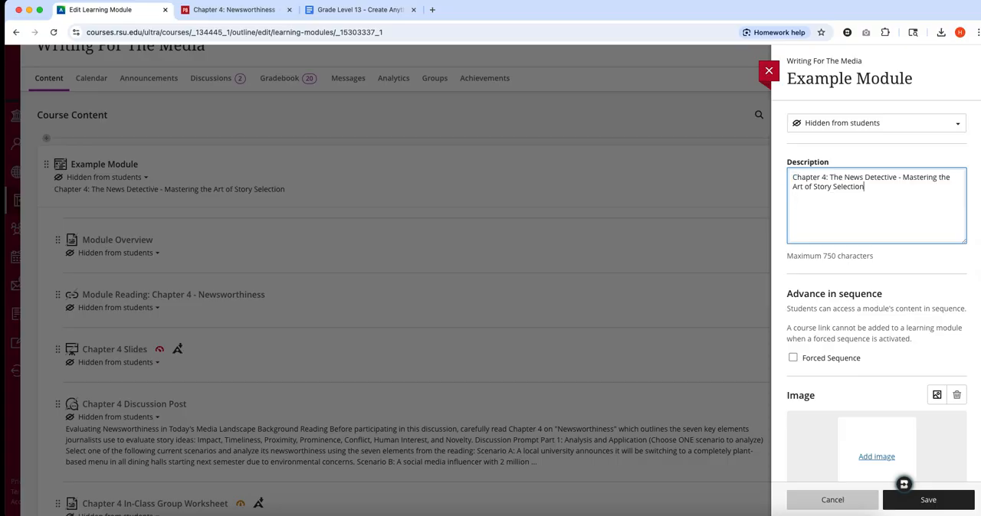
pyautogui.click(893, 498)
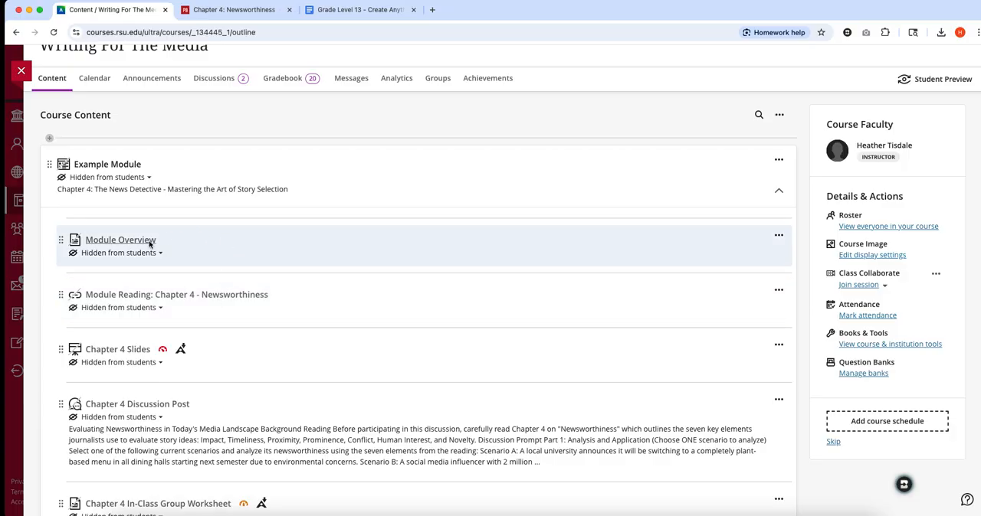
# - Open the Module Overview, copy its entire text from the chapter title to the end, and close the document
pyautogui.click(150, 244)
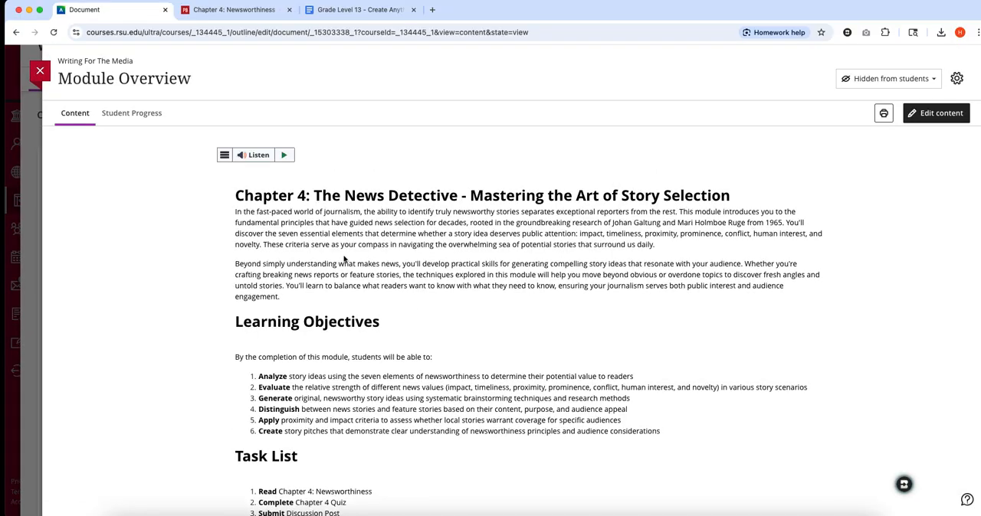
pyautogui.moveTo(235, 196); pyautogui.dragTo(468, 481)
pyautogui.scroll(-2, 495, 297)
pyautogui.scroll(2, 383, 257)
pyautogui.rightClick(356, 215)
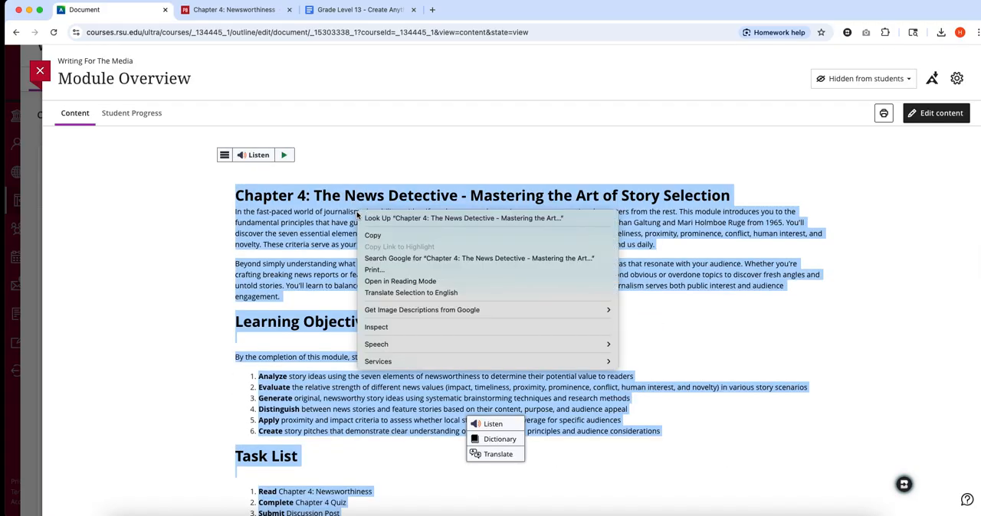
pyautogui.click(393, 236)
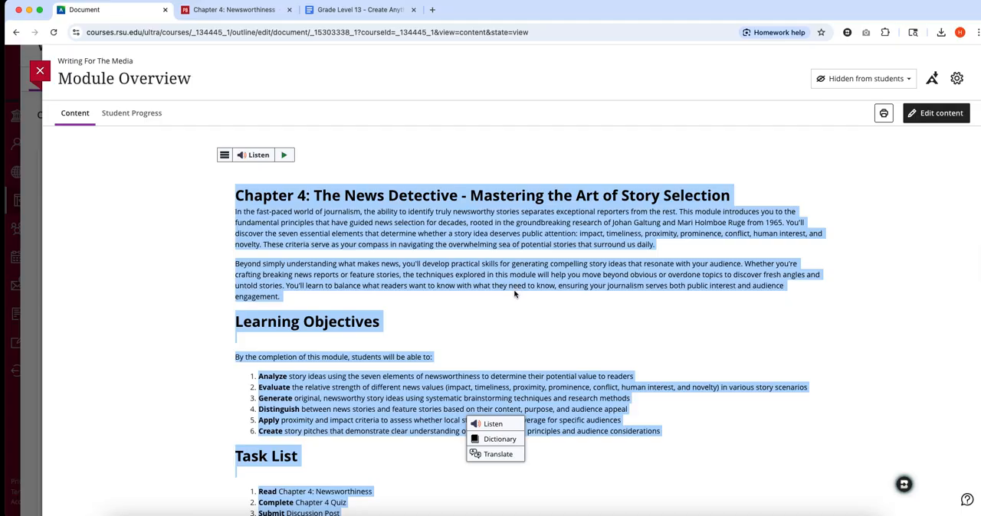
pyautogui.rightClick(400, 241)
pyautogui.click(434, 265)
pyautogui.click(40, 71)
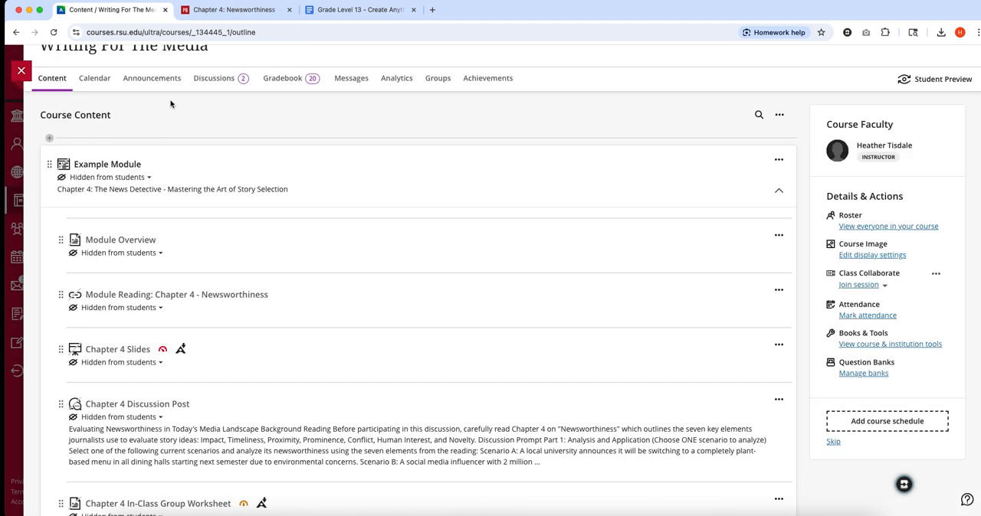
# - Create a new course announcement and paste the copied module overview as its message
pyautogui.click(152, 79)
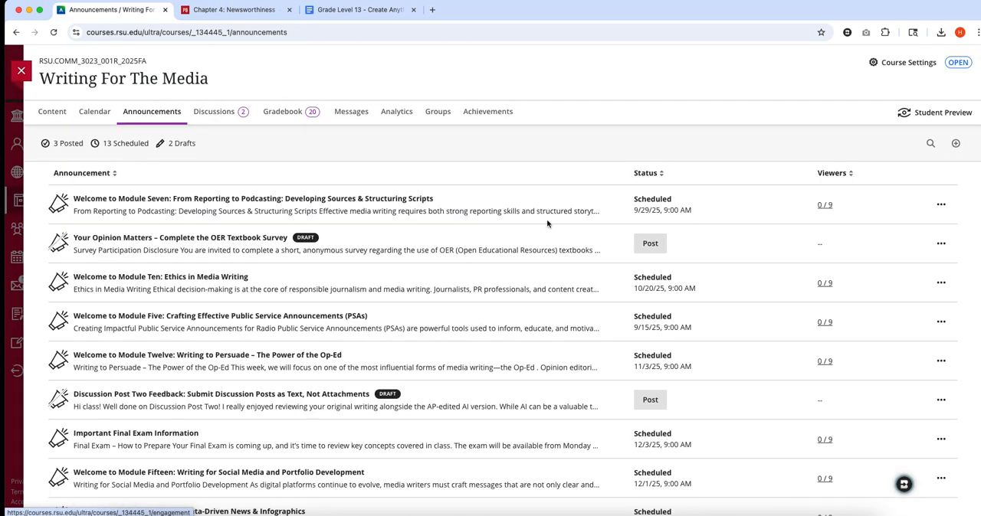
pyautogui.click(955, 143)
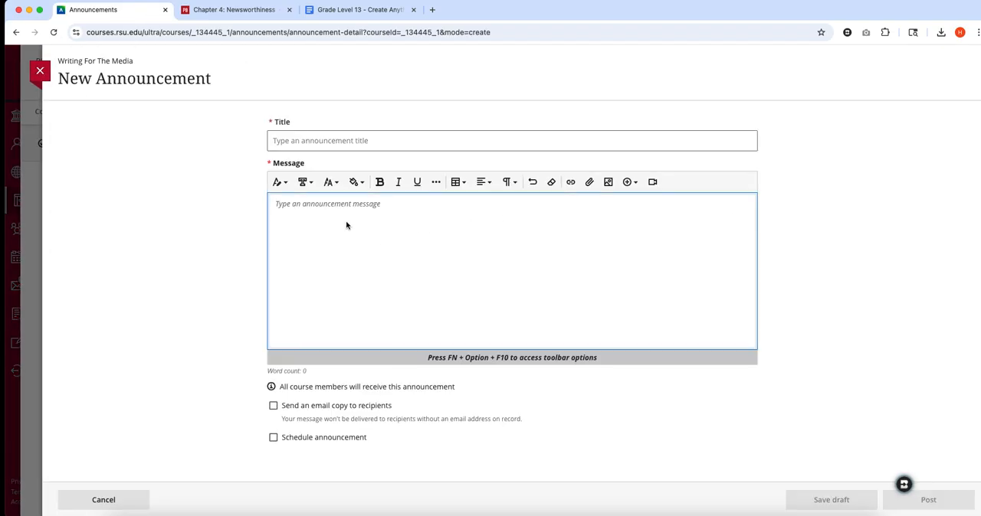
pyautogui.press('super+v')
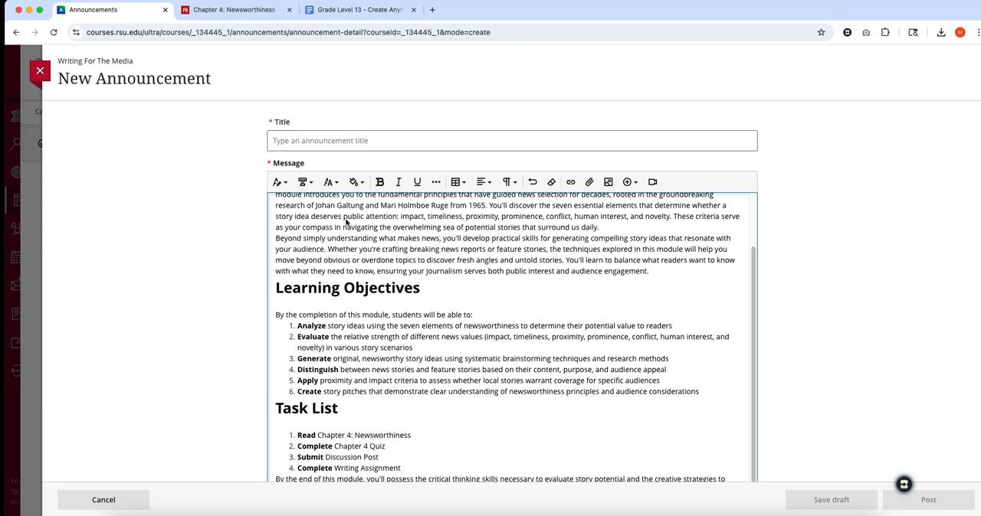
pyautogui.scroll(2, 345, 224)
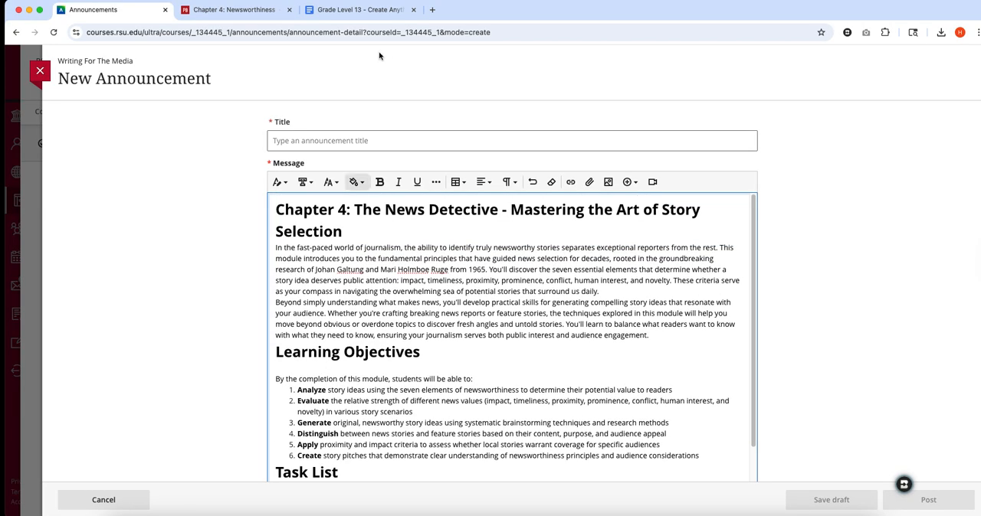
# - Begin the announcement title with "Welcome to", removing the trial wording "Module Four:"
pyautogui.click(304, 141)
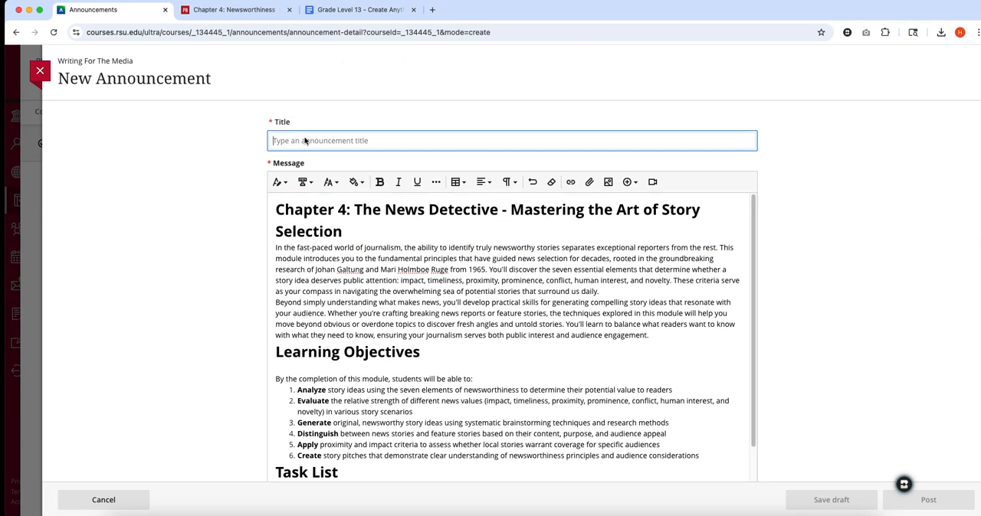
pyautogui.write('Welcome to Module')
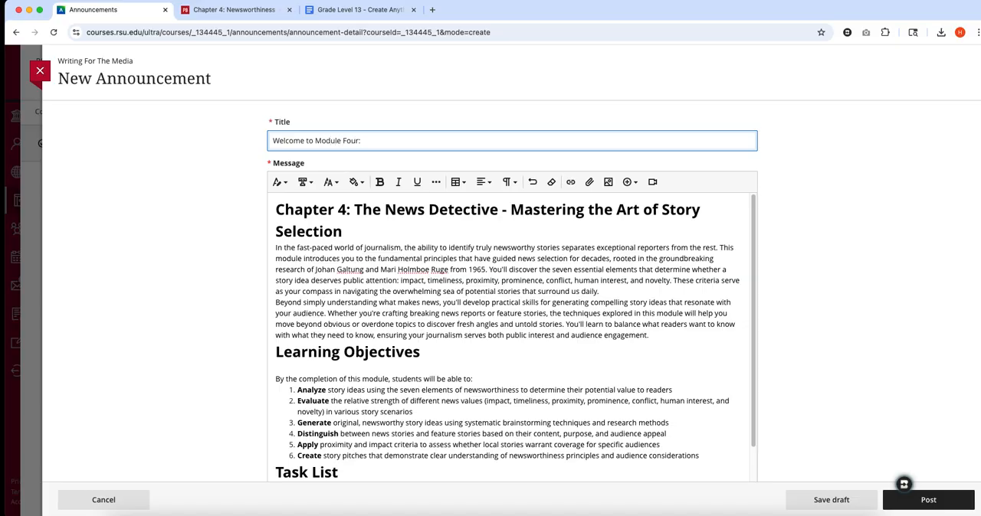
pyautogui.write('Four')
pyautogui.press('BackSpace')
pyautogui.press('BackSpace')
pyautogui.press('BackSpace')
pyautogui.press('BackSpace')
pyautogui.press('BackSpace')
pyautogui.press('BackSpace')
pyautogui.press('BackSpace')
pyautogui.press('BackSpace')
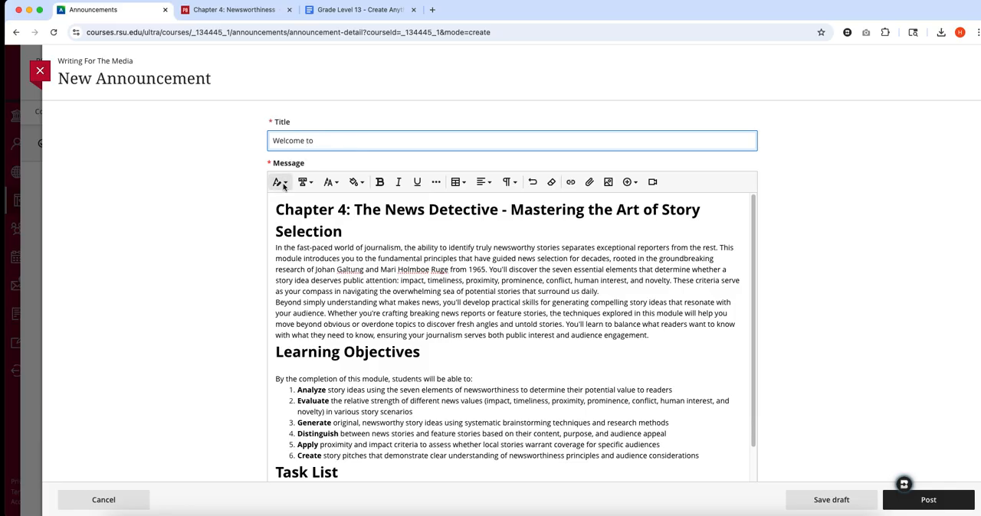
# - Copy the chapter heading from the message and append it to the title, giving "Welcome to Chapter 4: The News Detective - Mastering the Art of Story Selection"
pyautogui.moveTo(276, 211); pyautogui.dragTo(357, 230)
pyautogui.rightClick(330, 231)
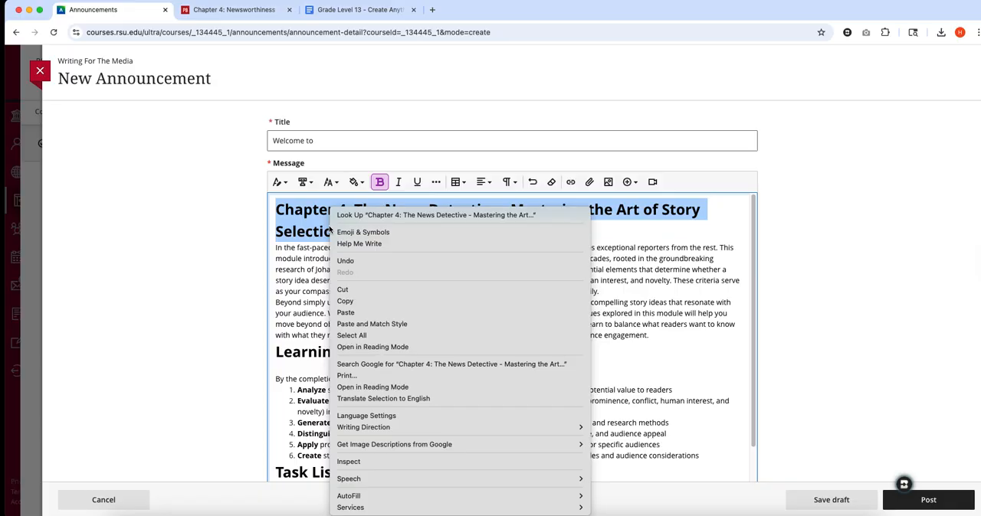
pyautogui.click(371, 301)
pyautogui.click(357, 140)
pyautogui.press('super+v')
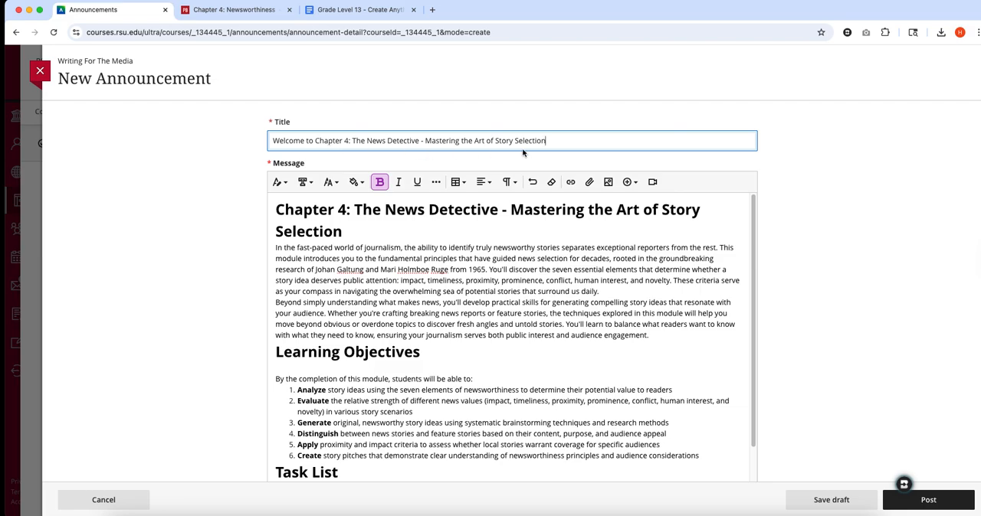
# - Delete the Learning Objectives section, including its heading, introductory line and all six objectives, from the announcement message
pyautogui.scroll(-3, 716, 364)
pyautogui.moveTo(715, 368); pyautogui.dragTo(296, 314)
pyautogui.click(276, 265)
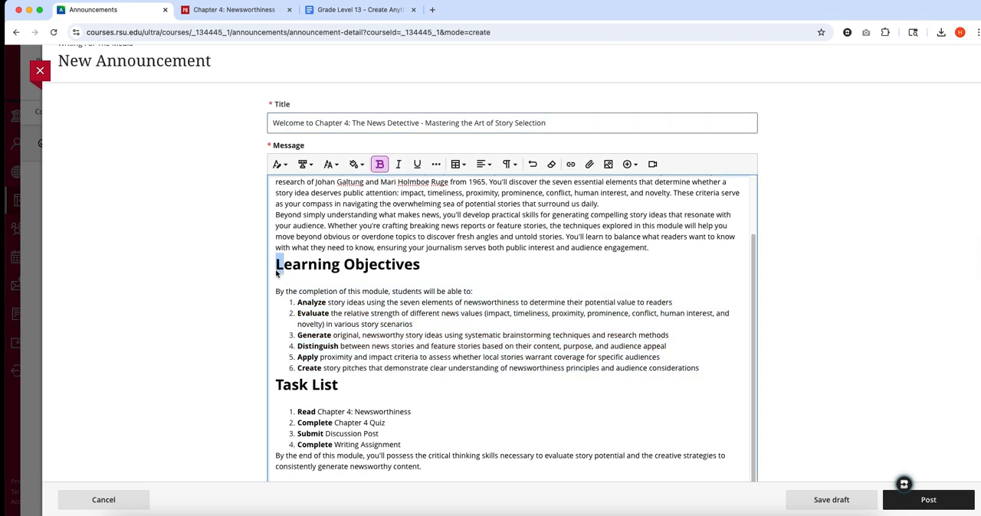
pyautogui.moveTo(277, 266); pyautogui.dragTo(709, 367)
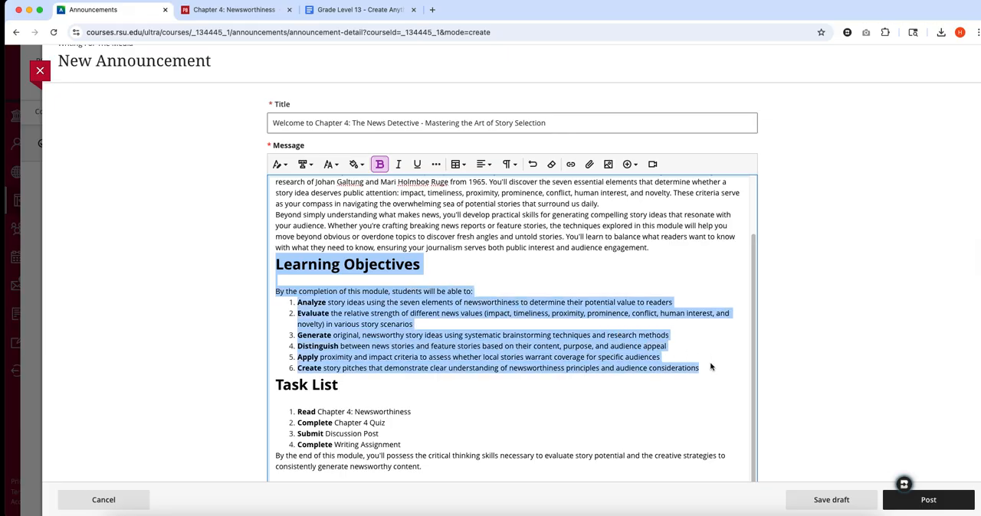
pyautogui.press('BackSpace')
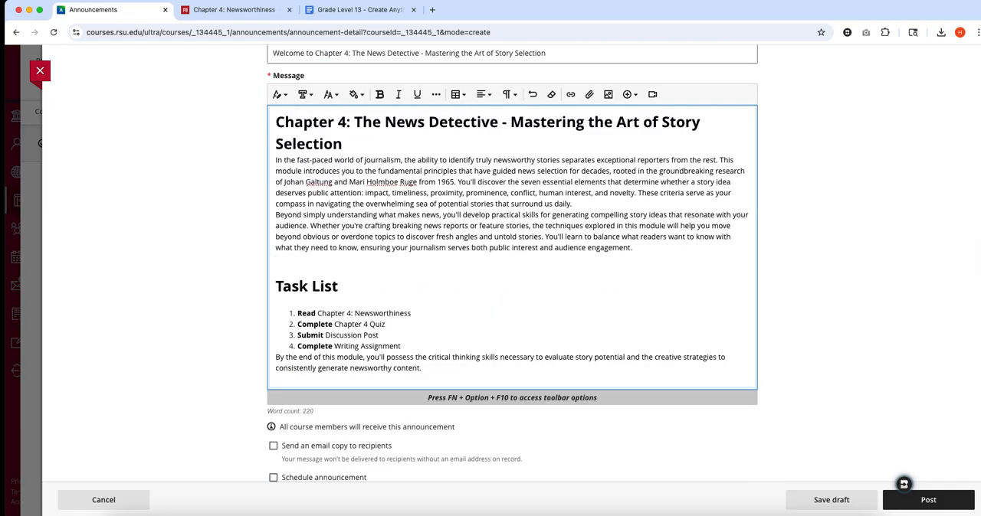
# - Leave a single blank line before the Task List heading, after the task list, and between the two introductory paragraphs
pyautogui.press('BackSpace')
pyautogui.press('Return')
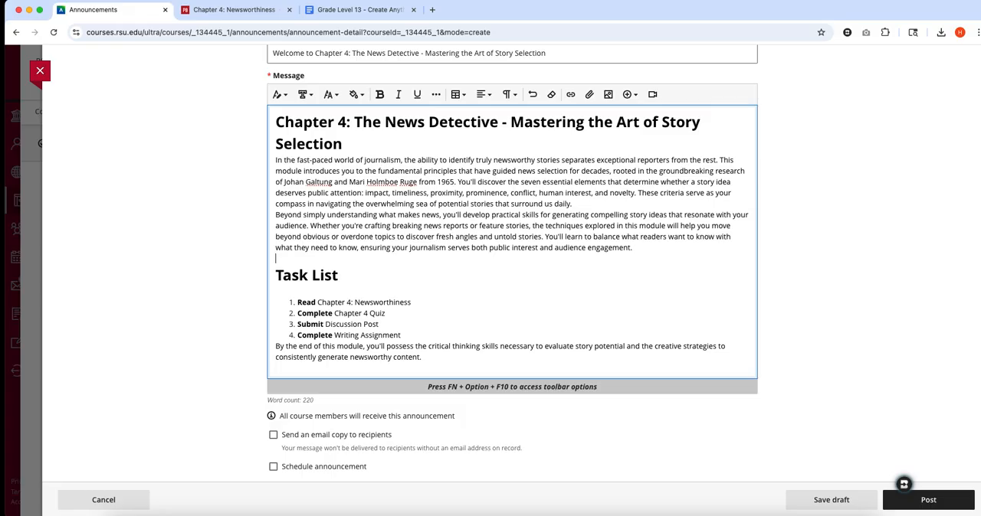
pyautogui.click(478, 340)
pyautogui.press('Return')
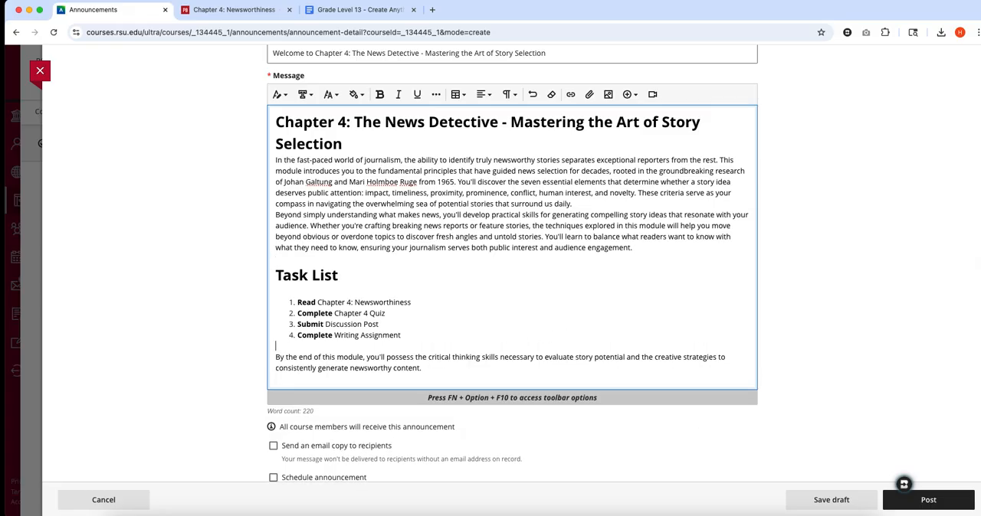
pyautogui.click(605, 204)
pyautogui.press('Return')
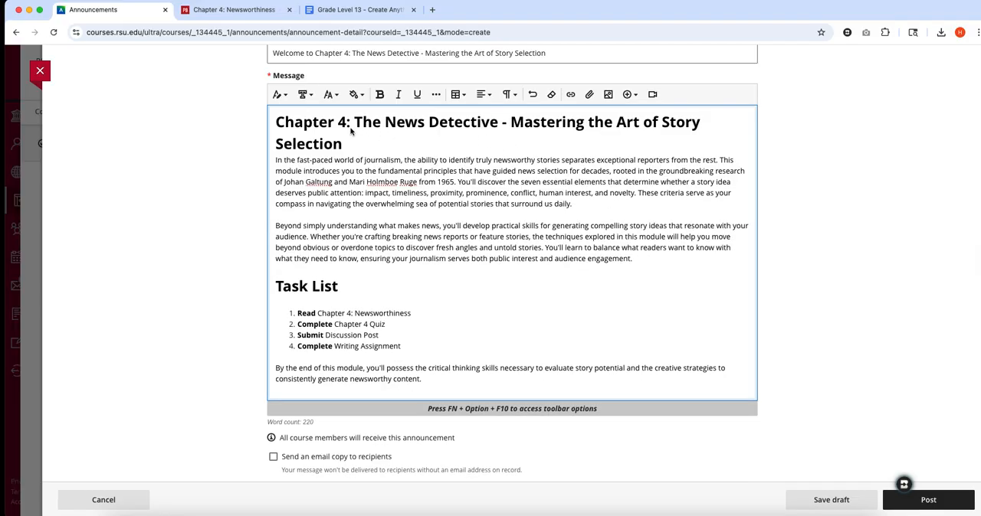
# - Sign off the announcement message with "Warm Regards," and the professor's title and surname on the following line
pyautogui.scroll(-1, 468, 360)
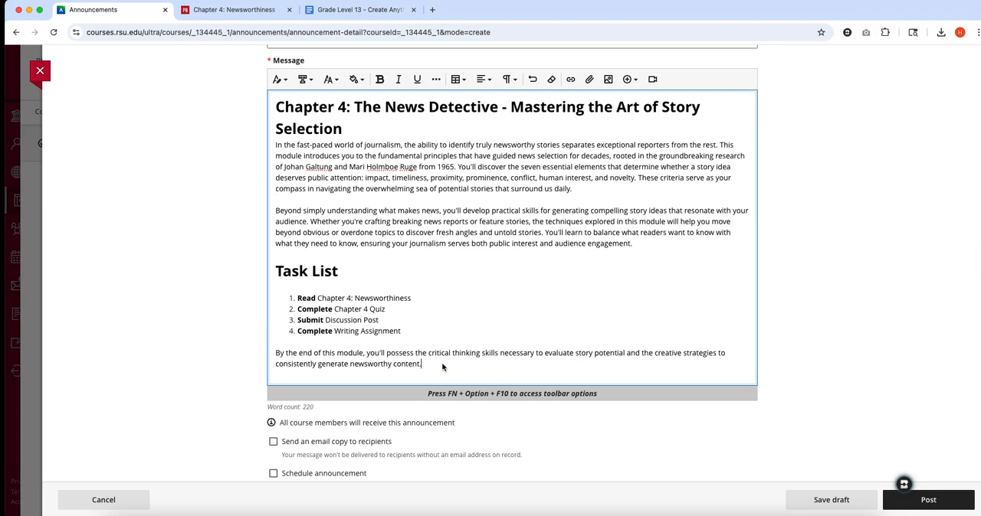
pyautogui.press('Return')
pyautogui.write('Warm Regards,')
pyautogui.hotkey('shift', 'Return')
pyautogui.write('Professor Tisdl')
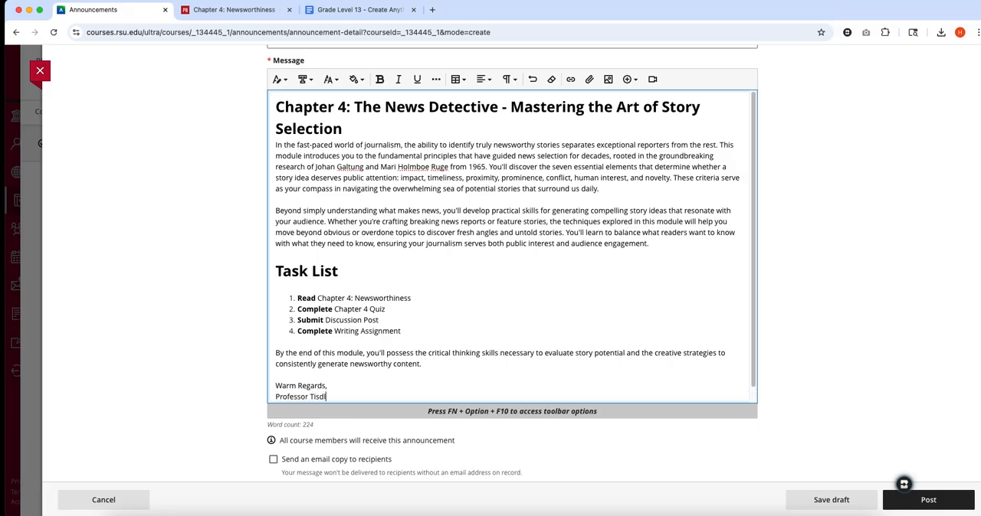
pyautogui.write('e')
# - Enable the email copy to recipients and announcement scheduling, and close the new announcement without posting or saving it
pyautogui.scroll(-2, 464, 299)
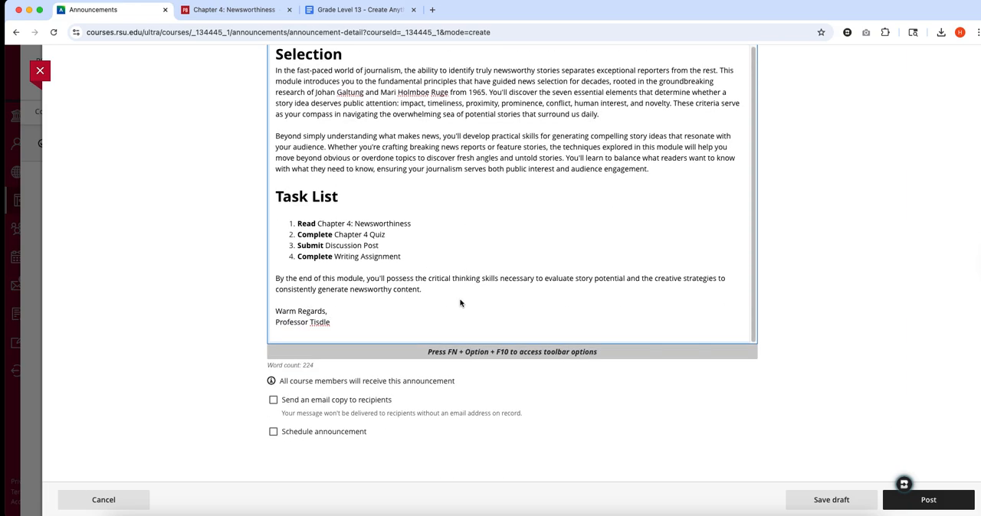
pyautogui.click(274, 400)
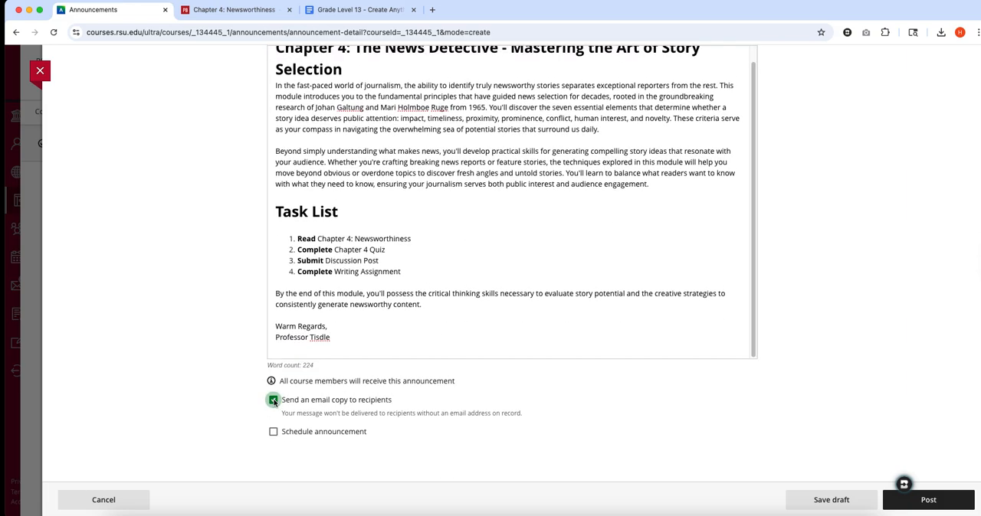
pyautogui.click(273, 432)
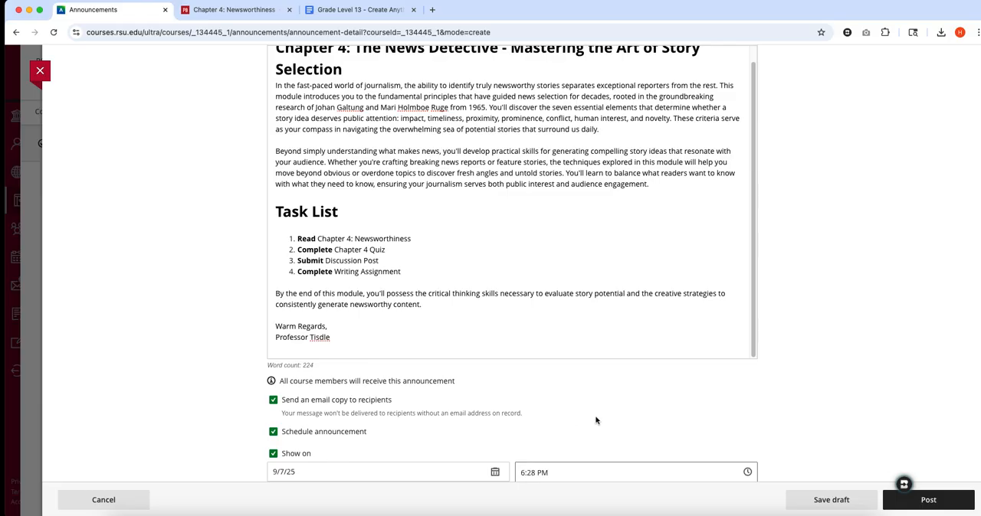
pyautogui.scroll(-3, 595, 420)
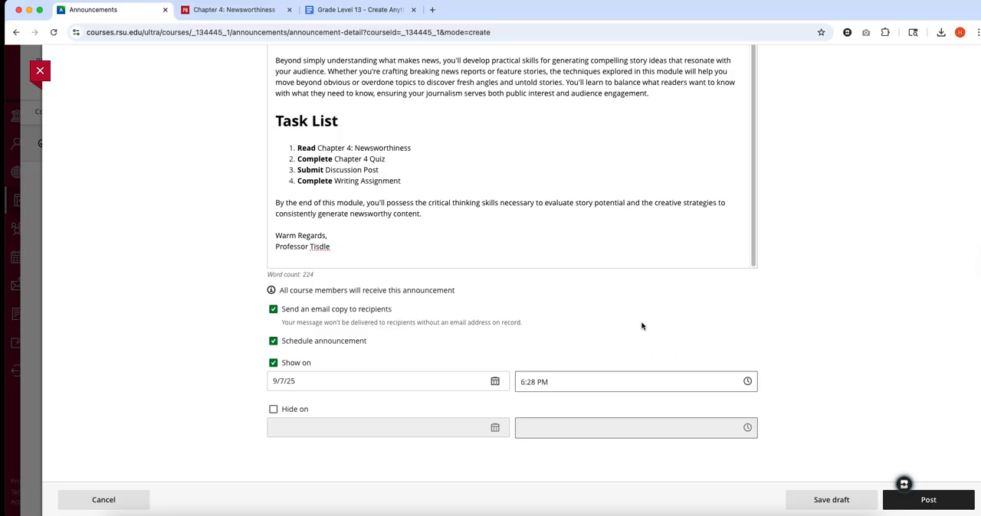
pyautogui.scroll(8, 640, 324)
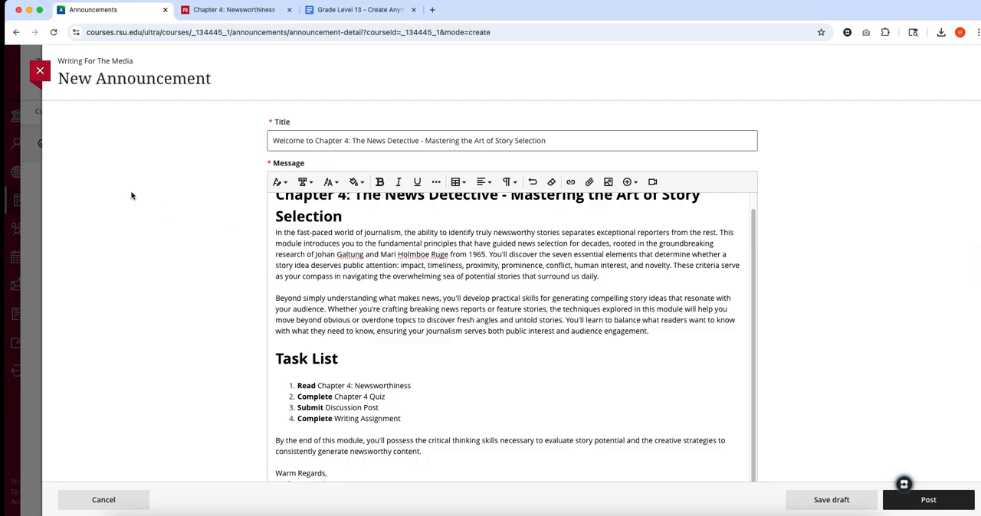
pyautogui.click(42, 72)
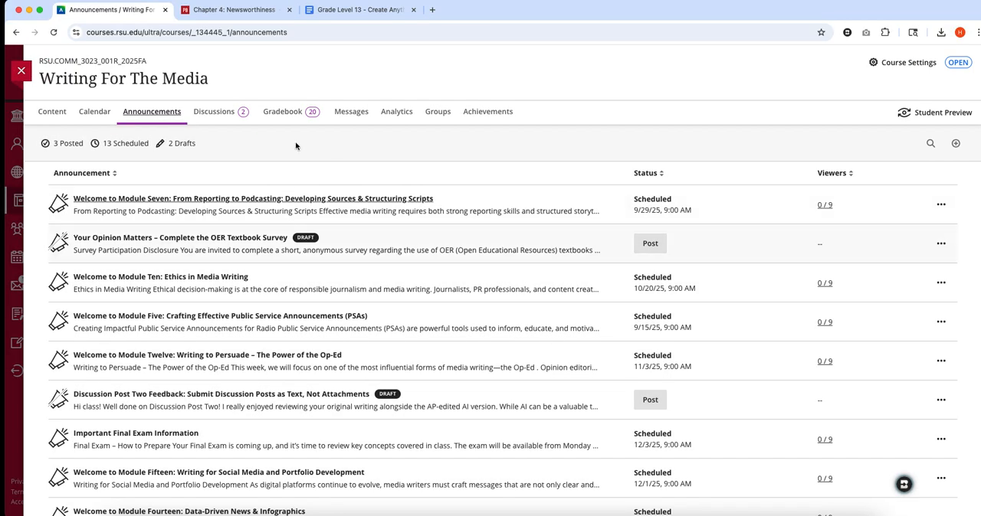
# - Return to the course content, expand the Example Module and review its items from Module Overview to Chapter 4 Quiz
pyautogui.click(59, 113)
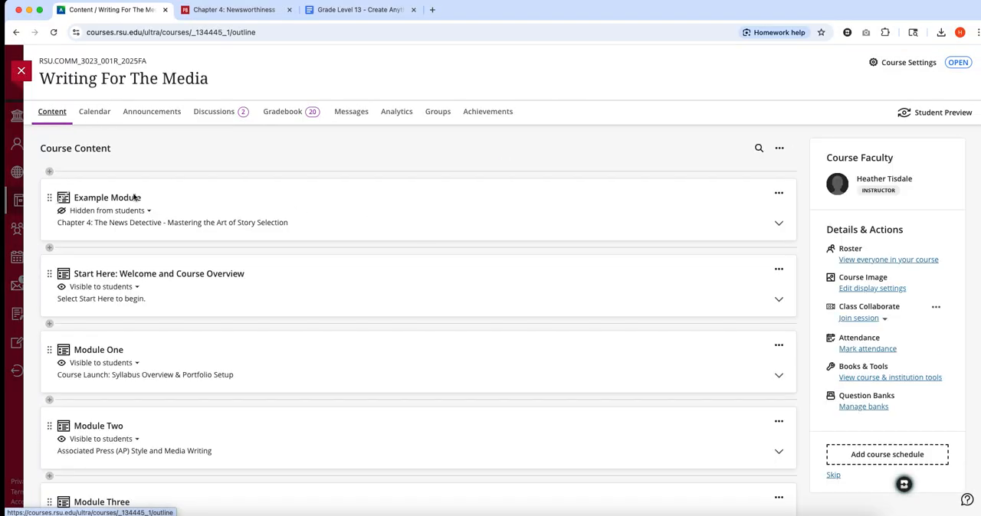
pyautogui.click(347, 219)
pyautogui.scroll(-3, 437, 215)
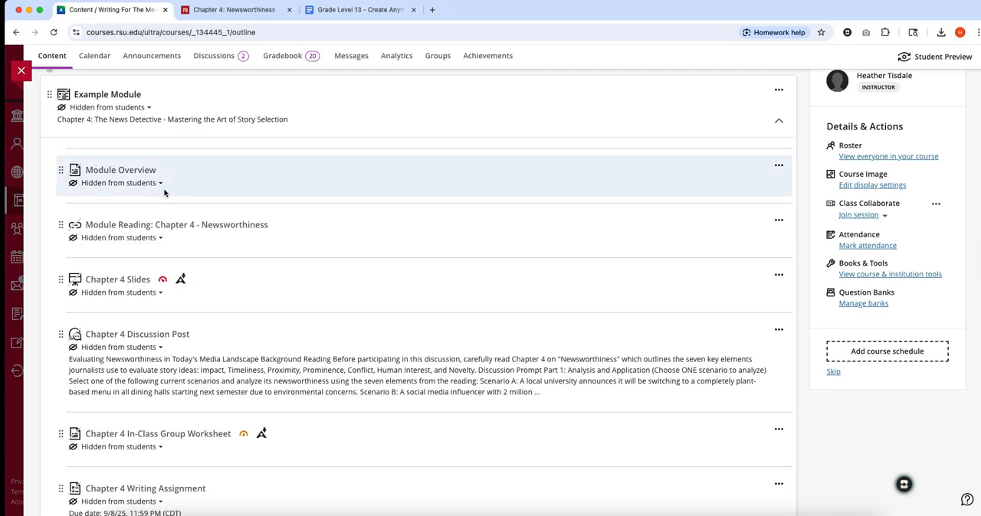
pyautogui.scroll(-2, 403, 200)
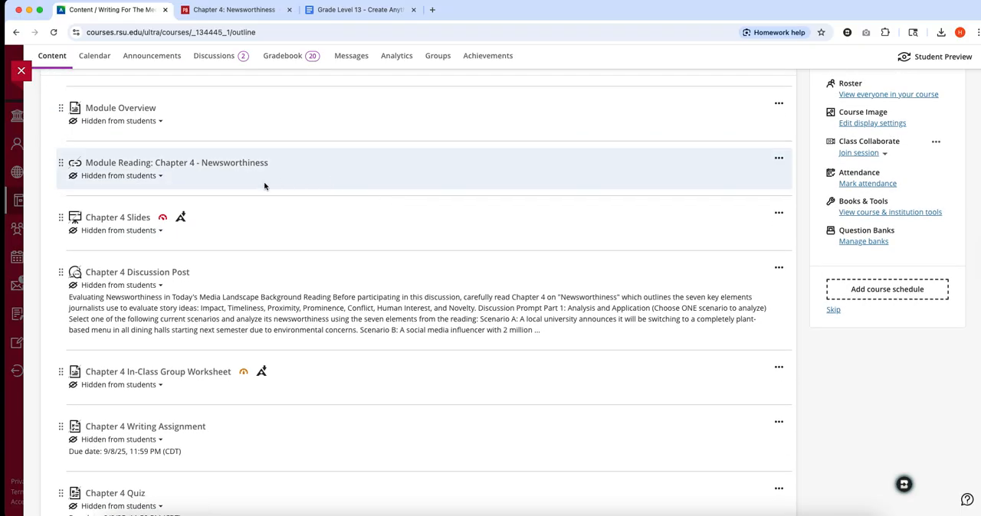
pyautogui.scroll(-1, 243, 180)
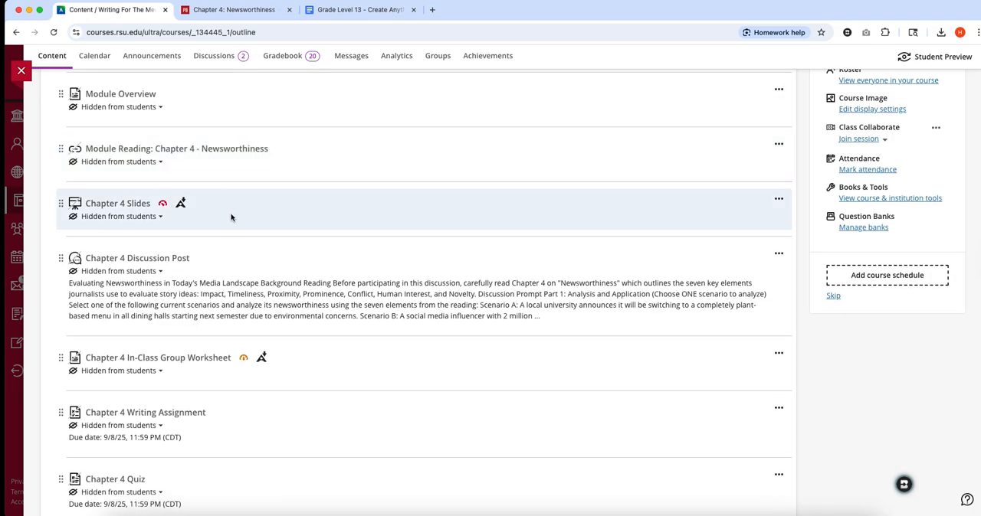
pyautogui.scroll(-2, 234, 215)
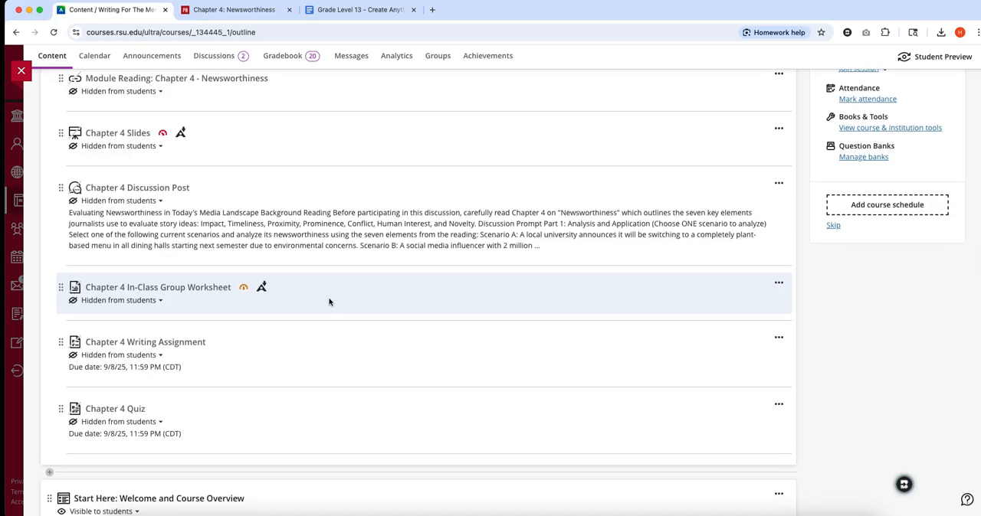
pyautogui.scroll(-1, 322, 314)
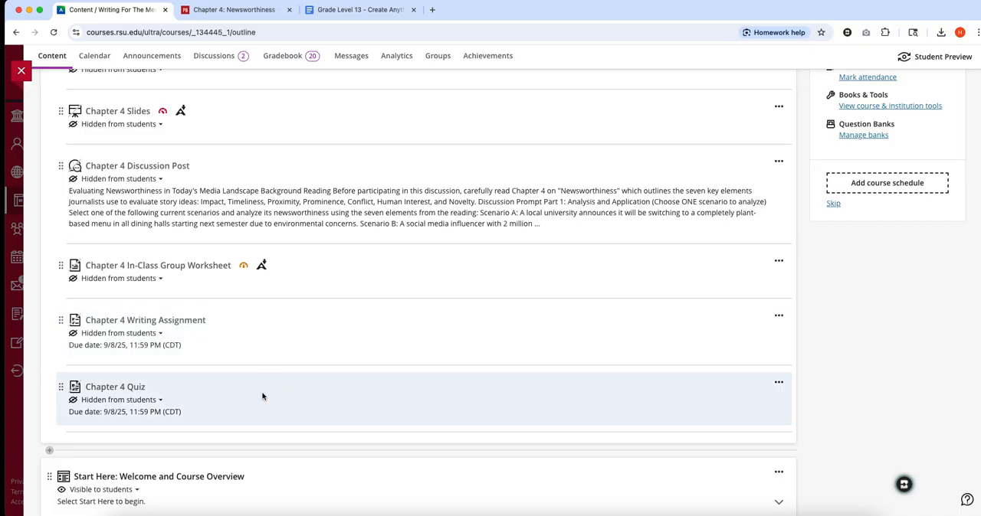
# - Switch to the Pressbooks page for Chapter 4: Newsworthiness
pyautogui.click(270, 14)
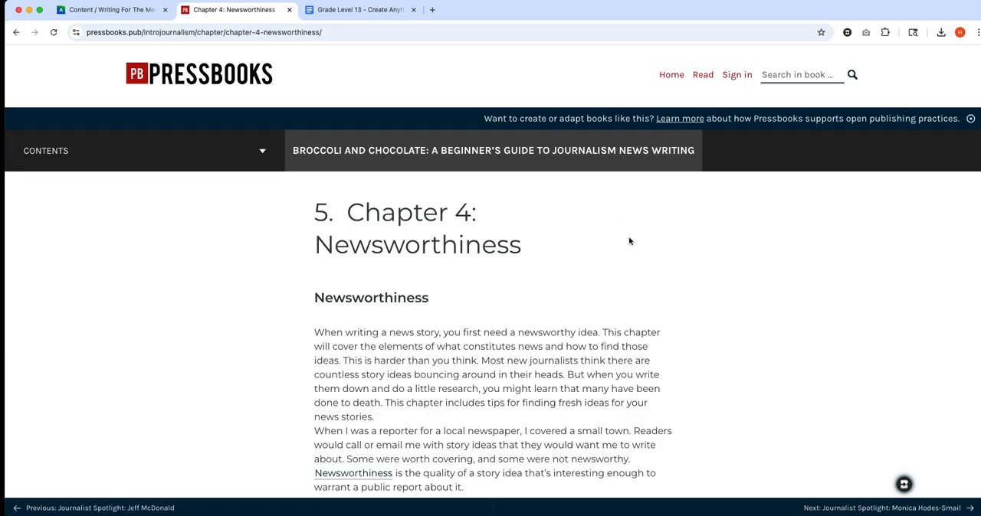